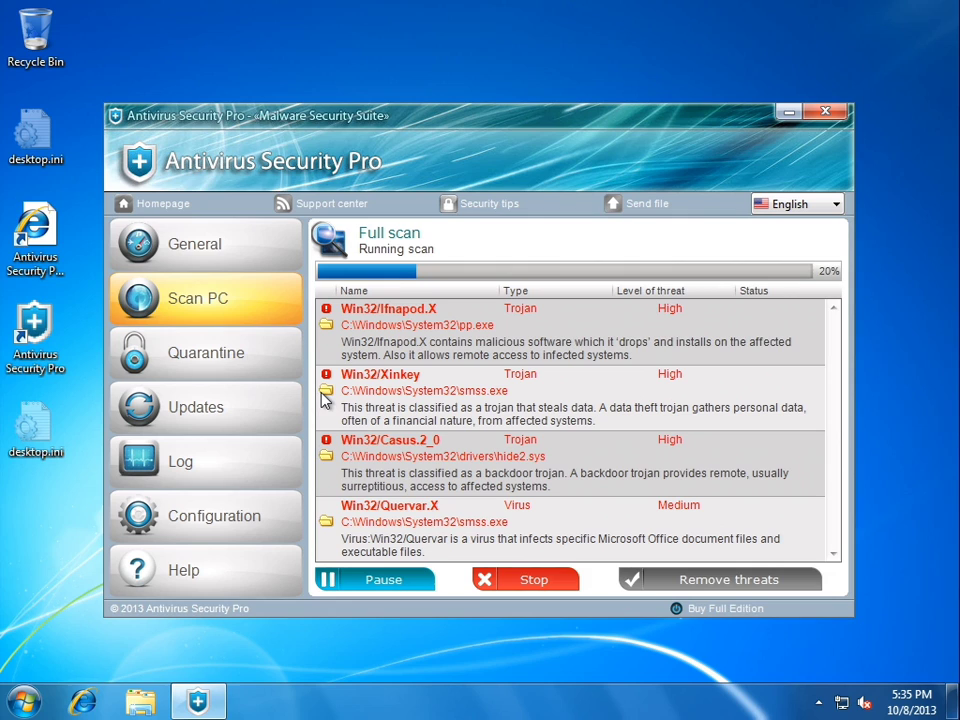
Look through the General, Quarantine, Updates, Log and Configuration pages of Antivirus Security Pro.
{"action": "left_click", "coordinate": [199, 242]}
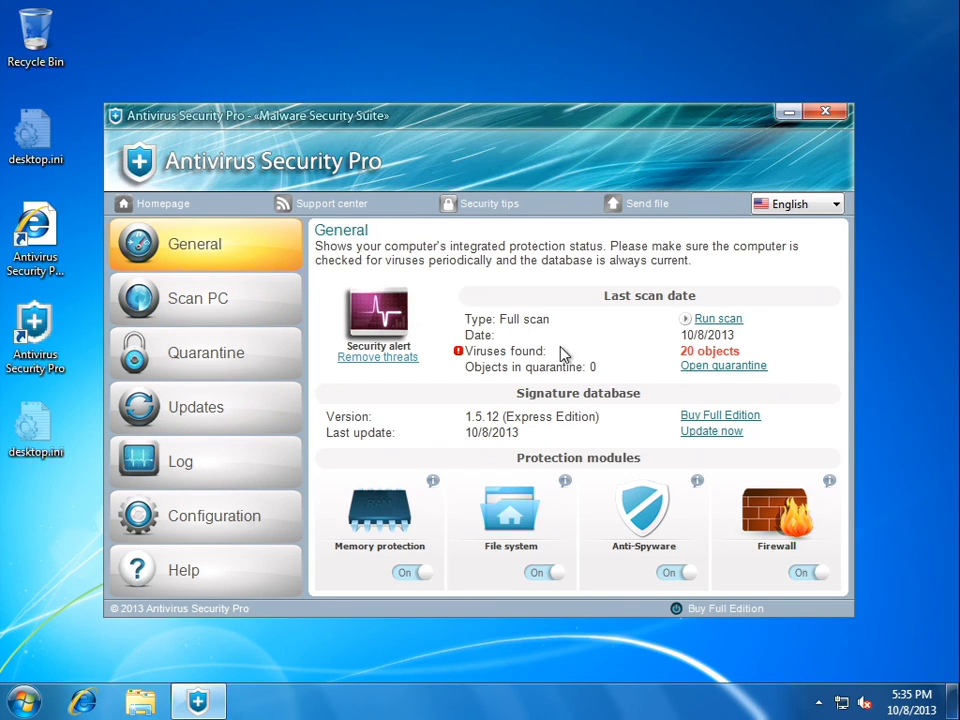
{"action": "left_click", "coordinate": [192, 370]}
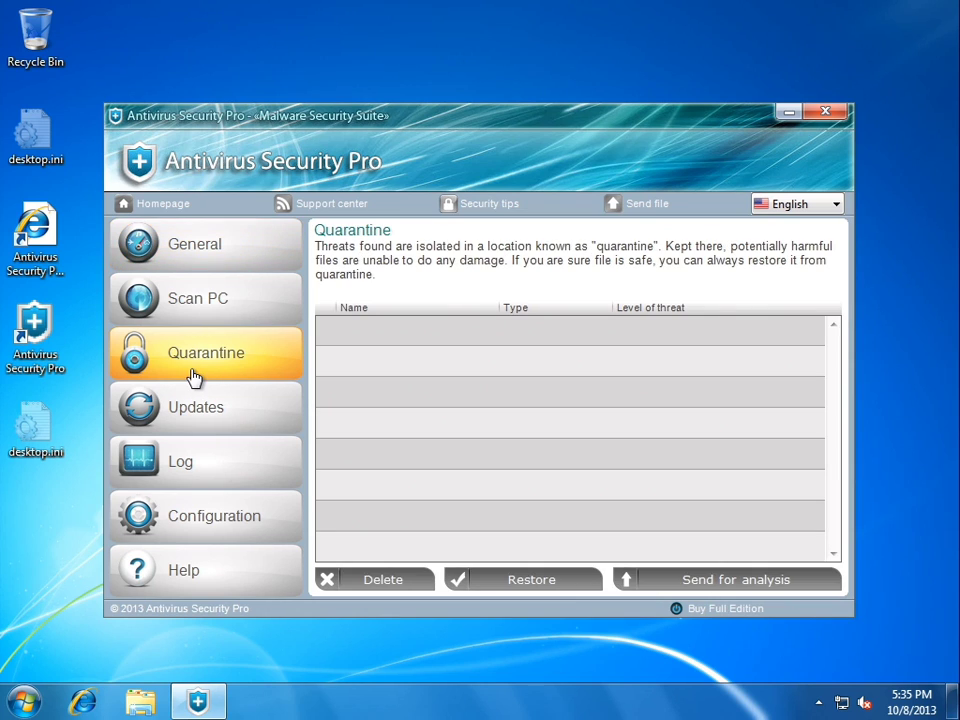
{"action": "left_click", "coordinate": [227, 430]}
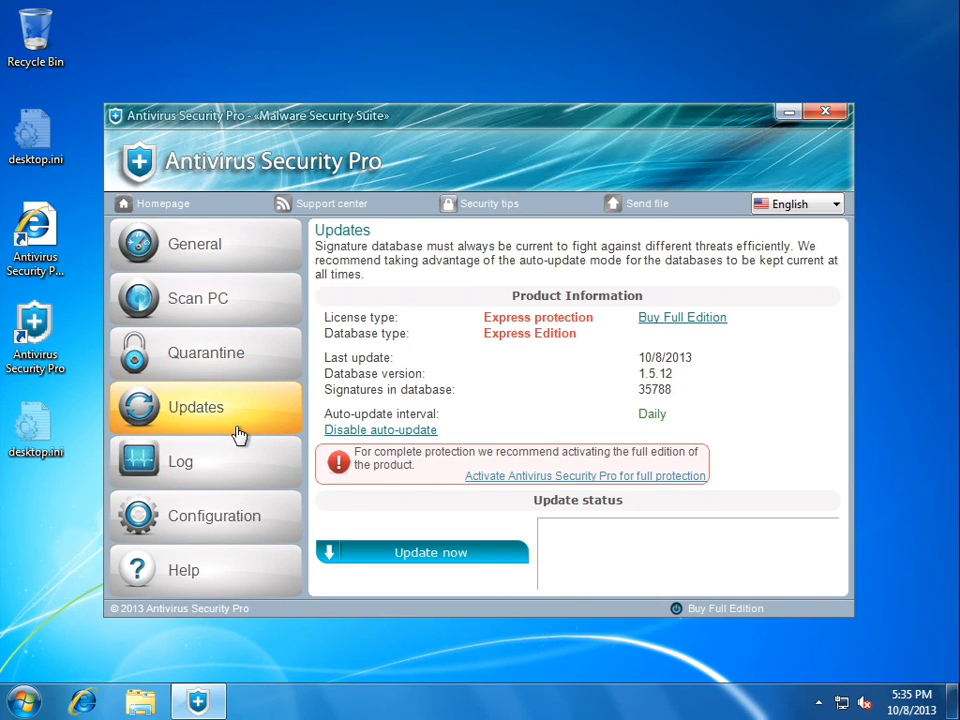
{"action": "left_click", "coordinate": [225, 477]}
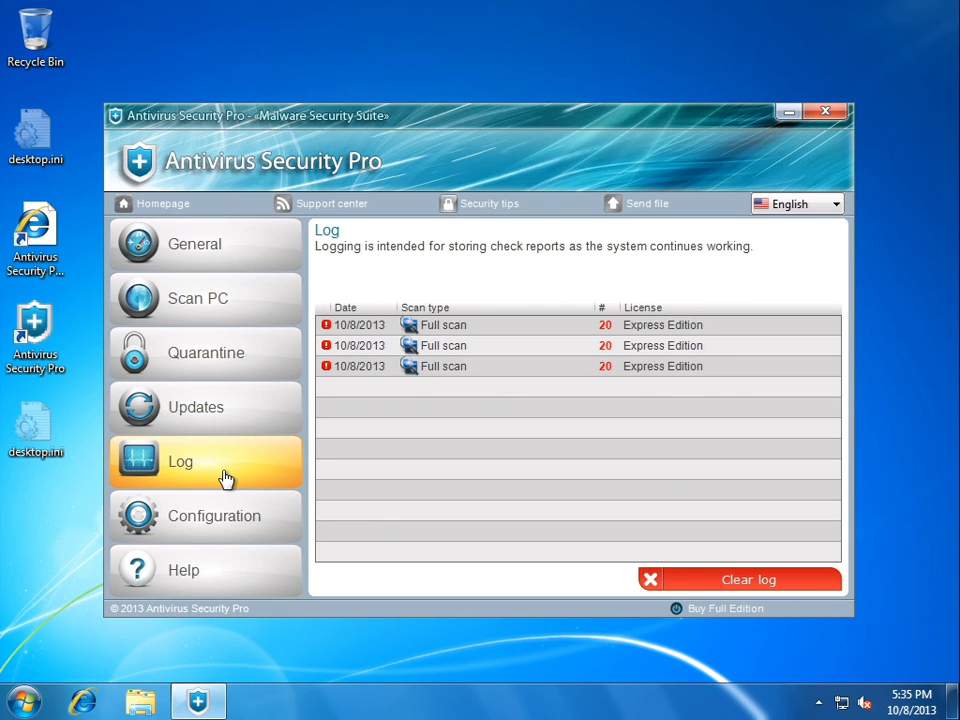
{"action": "left_click", "coordinate": [222, 514]}
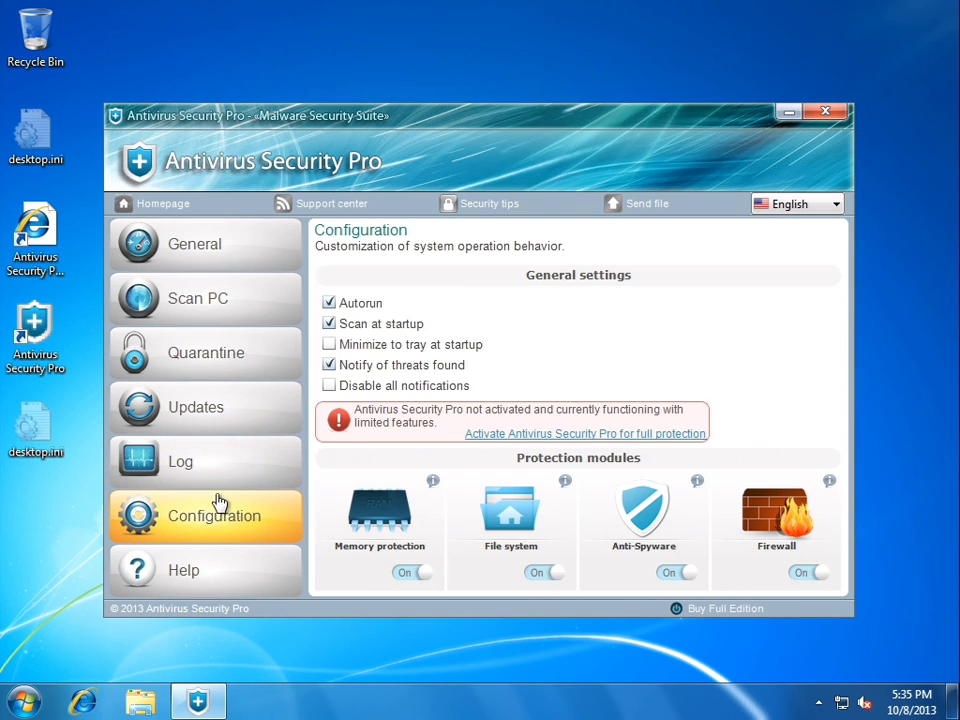
Try to enable minimizing to tray at startup, and dismiss the payment page by choosing to proceed unprotected.
{"action": "left_click", "coordinate": [330, 344]}
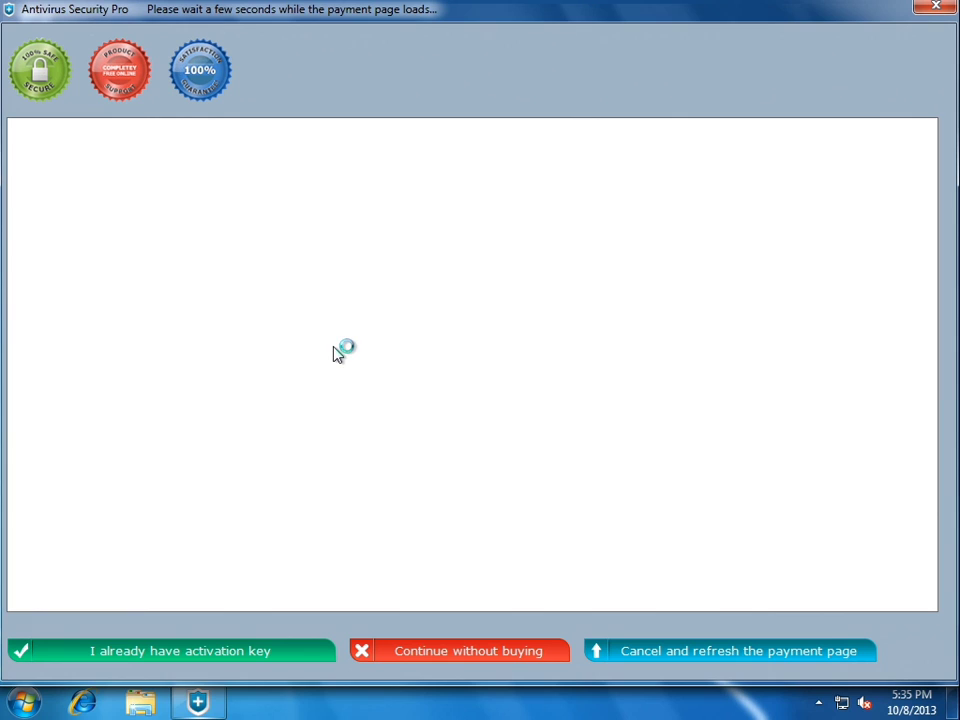
{"action": "left_click", "coordinate": [936, 8]}
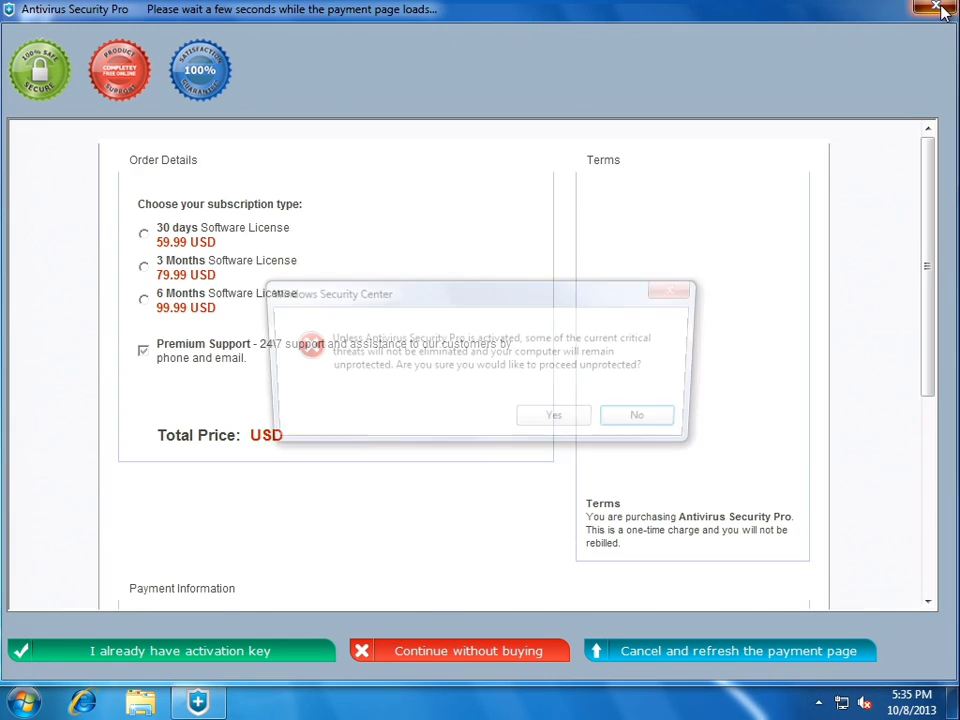
{"action": "left_click", "coordinate": [538, 422]}
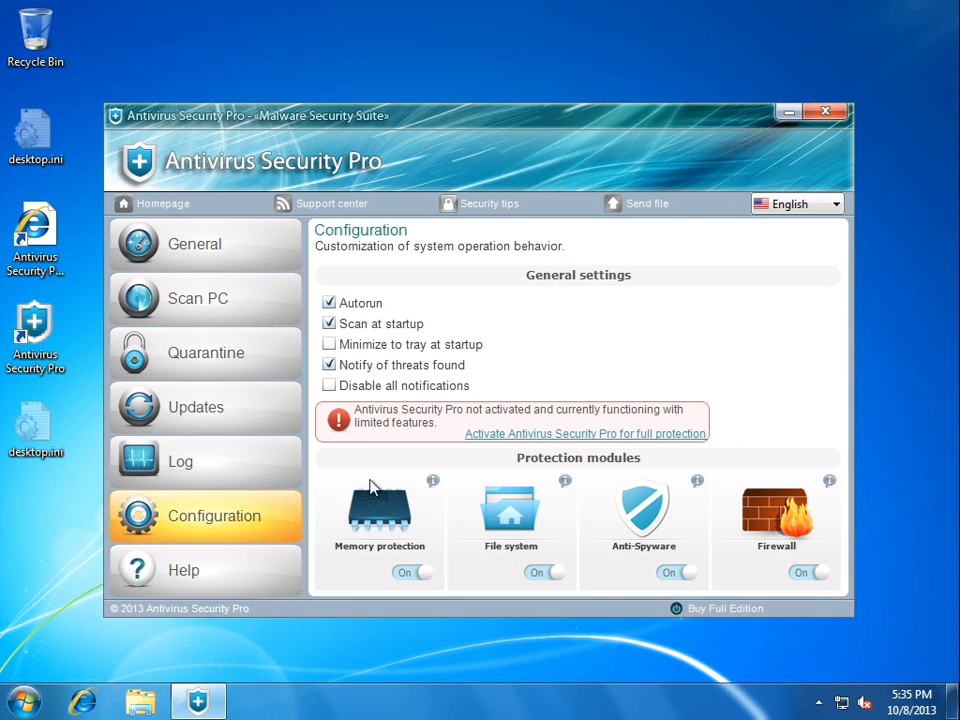
Close Antivirus Security Pro and test whether Solitaire runs, closing the game again.
{"action": "key", "text": "alt+F4"}
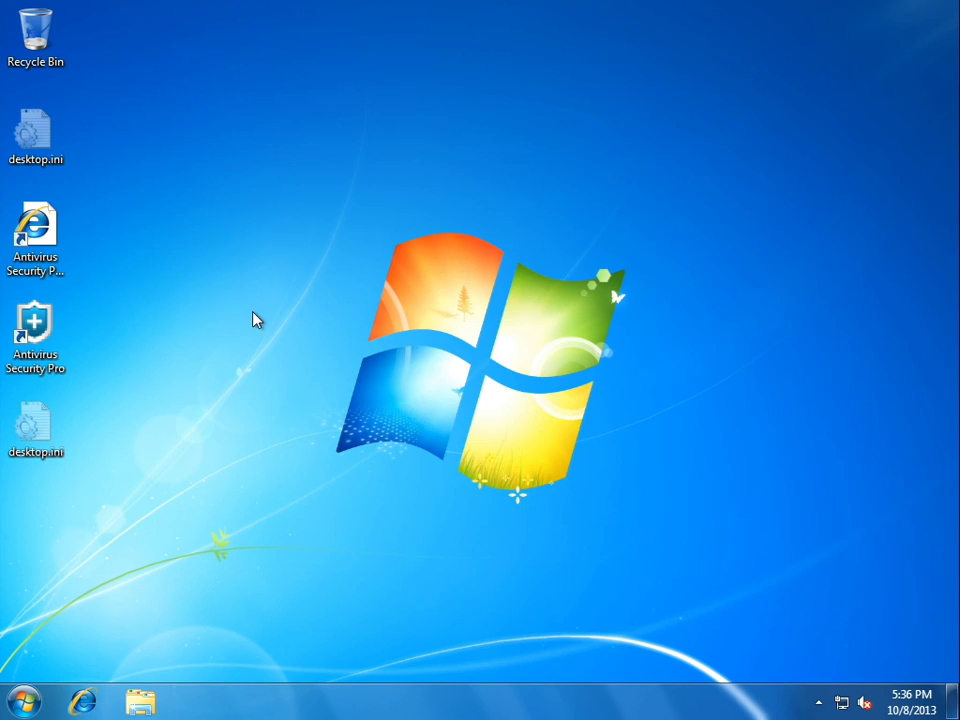
{"action": "left_click", "coordinate": [817, 703]}
{"action": "left_click", "coordinate": [22, 701]}
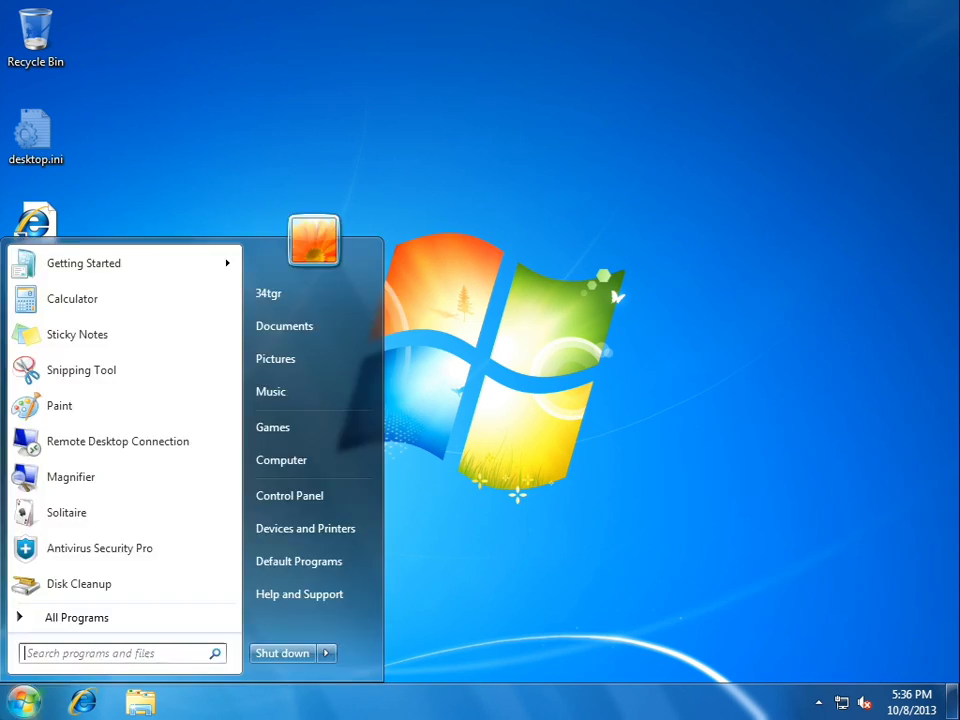
{"action": "left_click", "coordinate": [78, 518]}
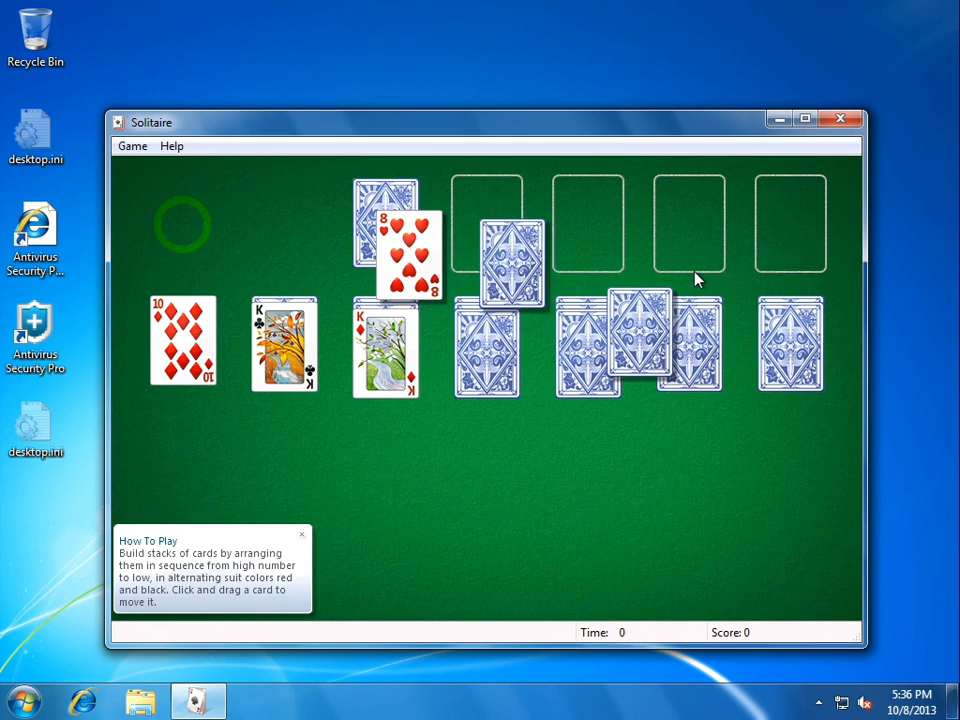
{"action": "left_click", "coordinate": [840, 119]}
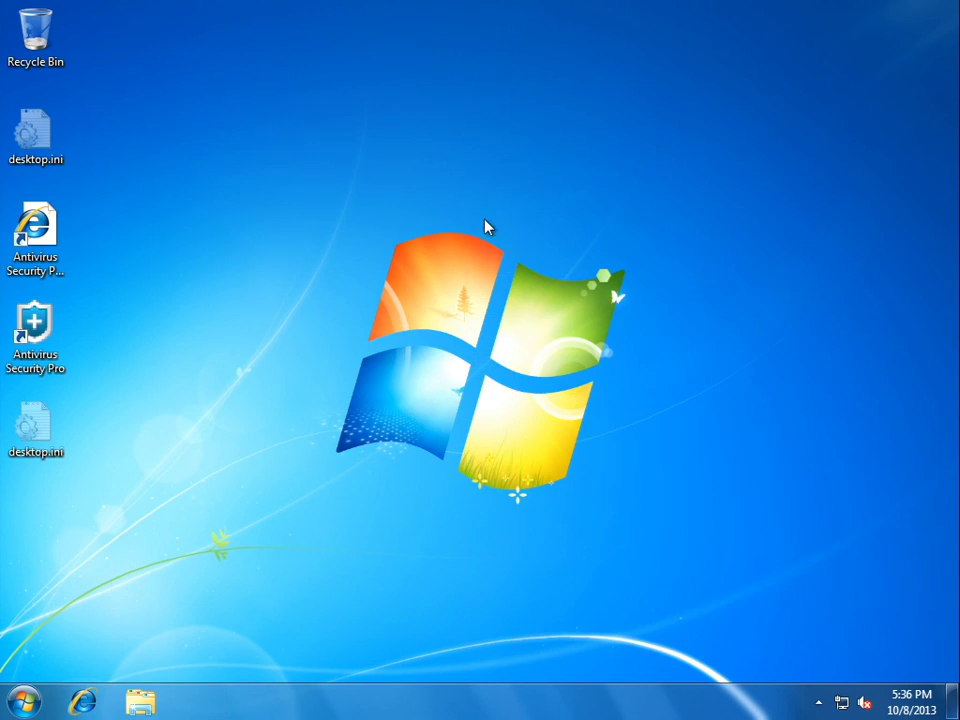
Relaunch Antivirus Security Pro from its desktop shortcut and try to start Task Manager while its scan is running.
{"action": "double_click", "coordinate": [34, 366]}
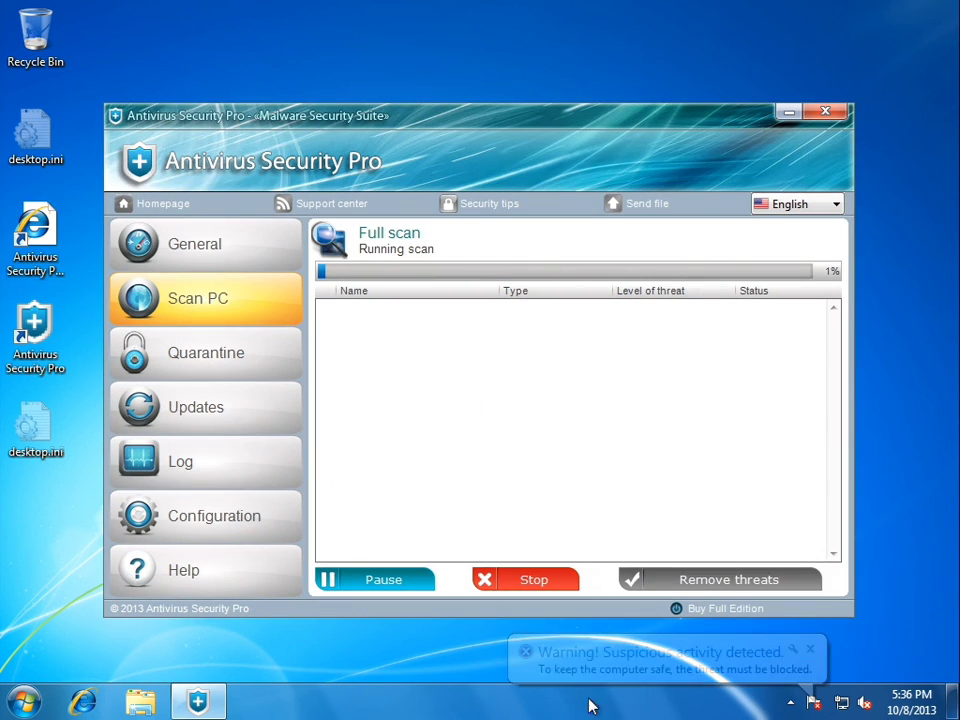
{"action": "left_click", "coordinate": [789, 704]}
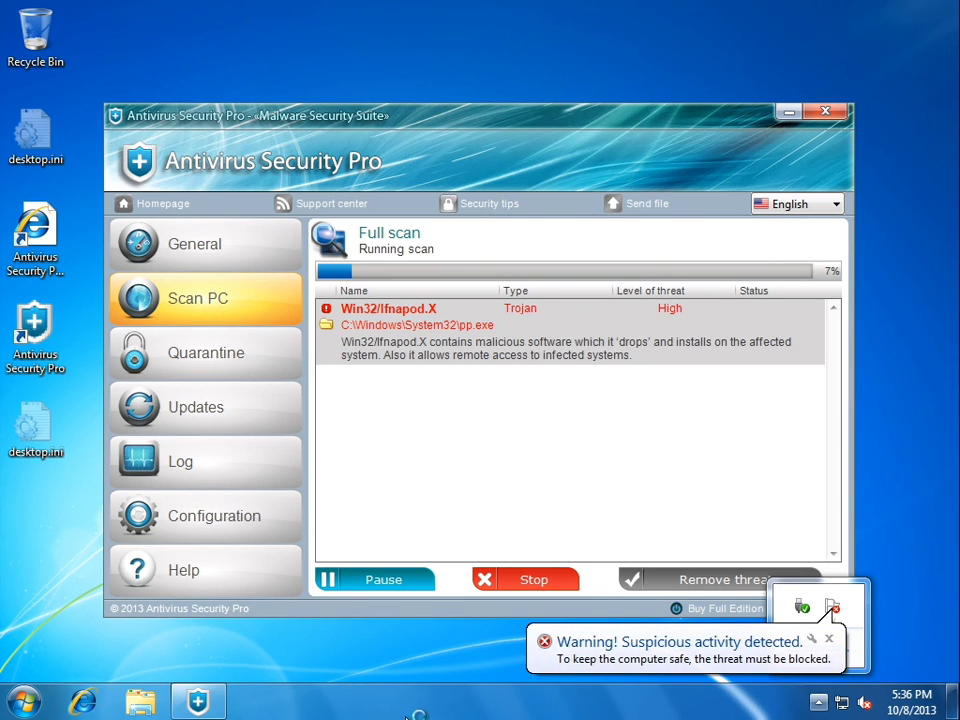
{"action": "right_click", "coordinate": [410, 712]}
{"action": "left_click", "coordinate": [439, 654]}
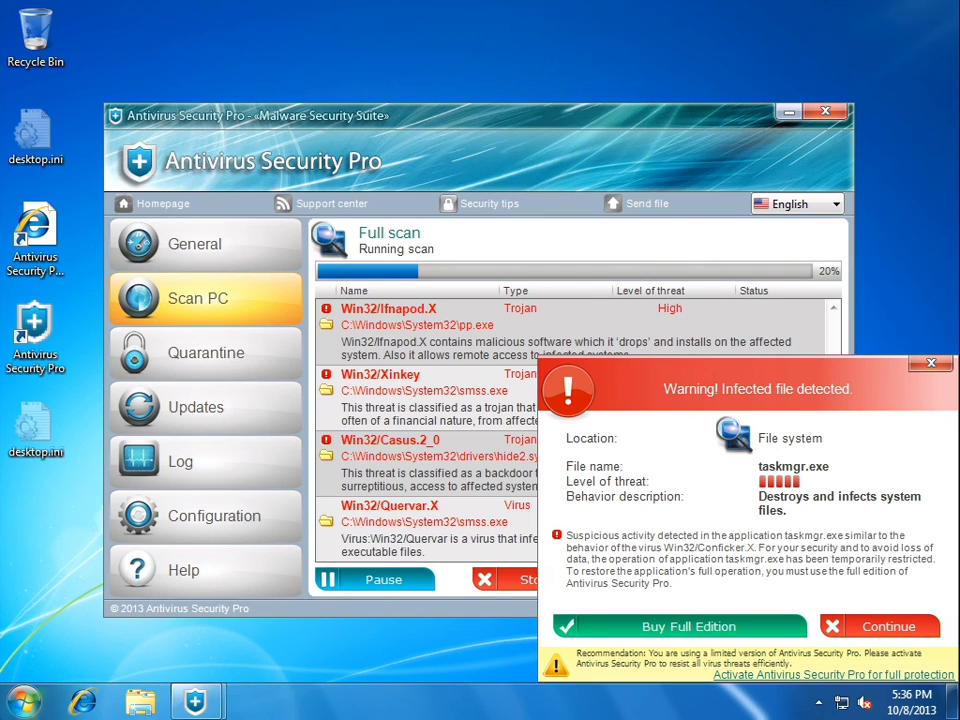
Move the antivirus window slightly aside and close the unresponsive Windows Explorer program.
{"action": "key", "text": "super"}
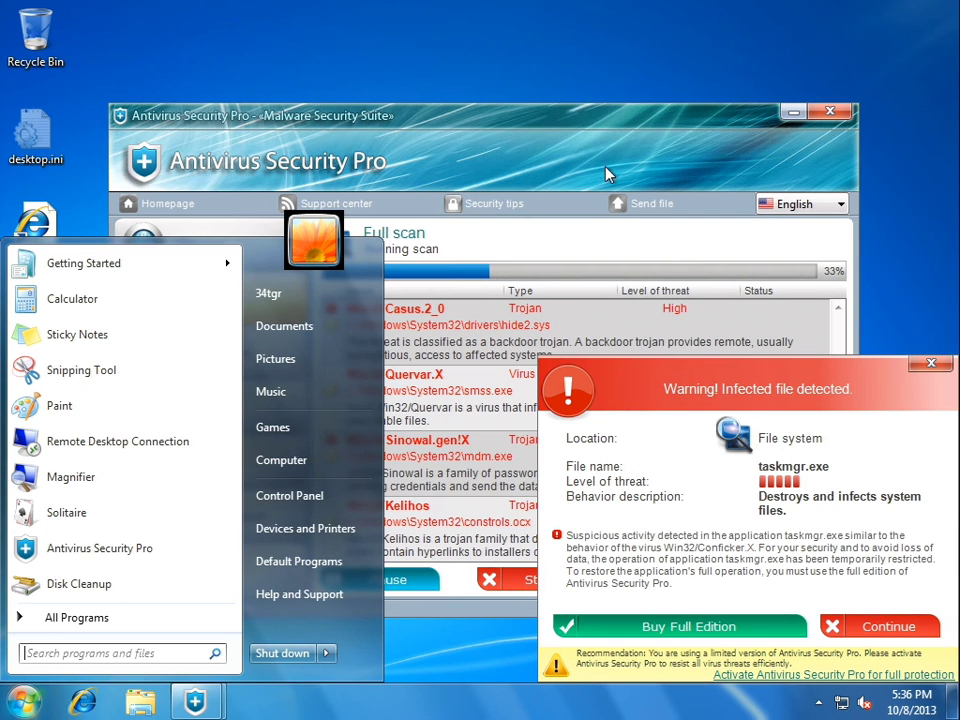
{"action": "left_click_drag", "start_coordinate": [484, 119], "coordinate": [510, 120]}
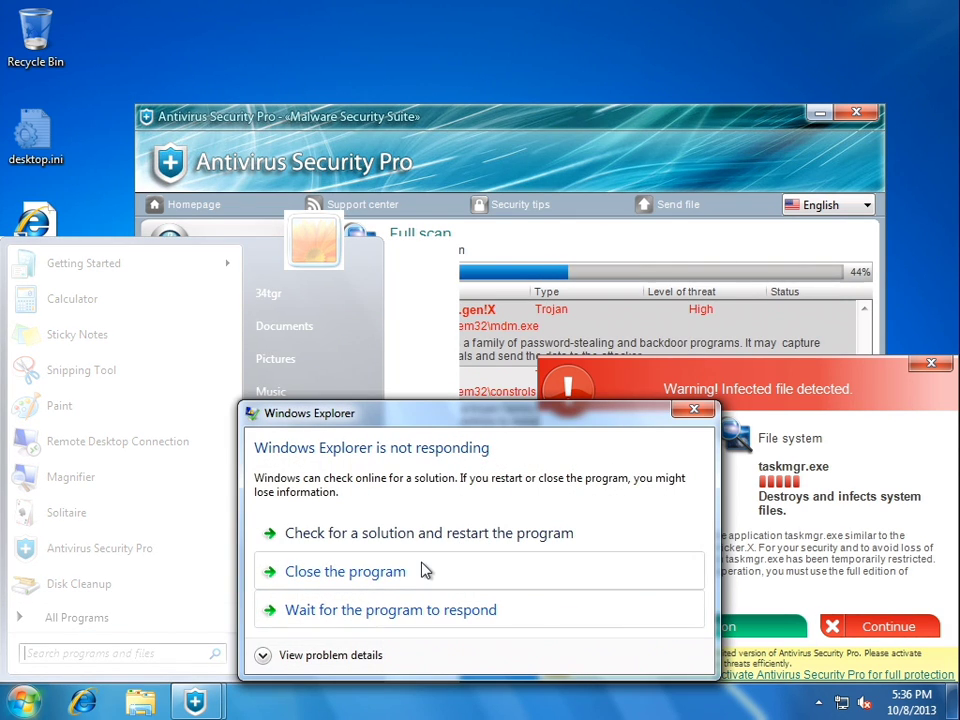
{"action": "left_click", "coordinate": [425, 571]}
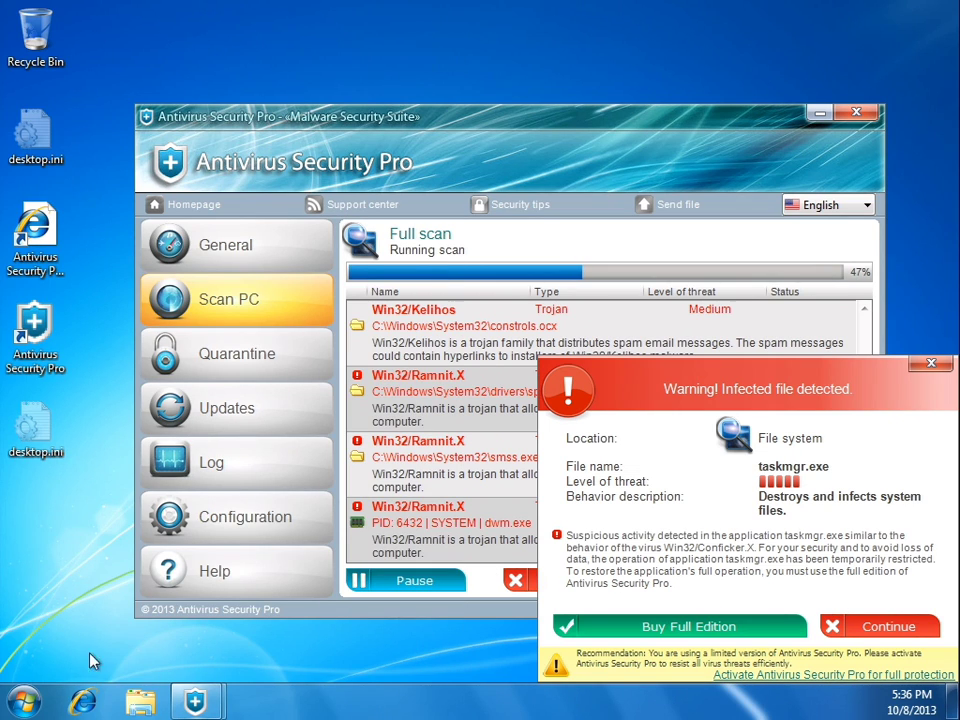
Try to launch Solitaire while the antivirus is running, and continue past the infected file warning without buying.
{"action": "left_click", "coordinate": [22, 702]}
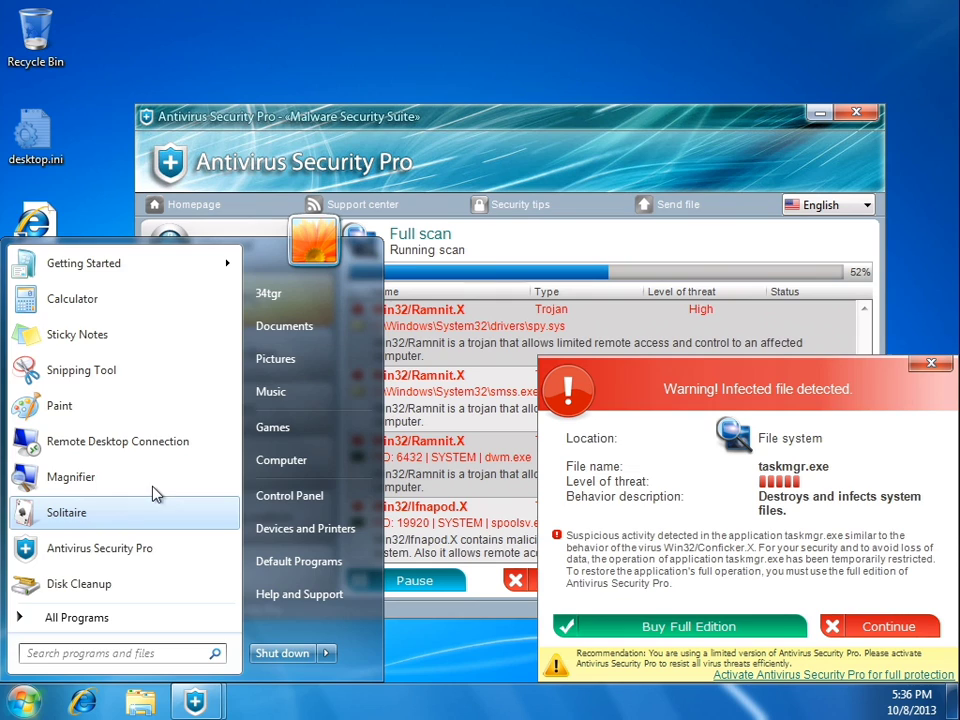
{"action": "left_click", "coordinate": [120, 514]}
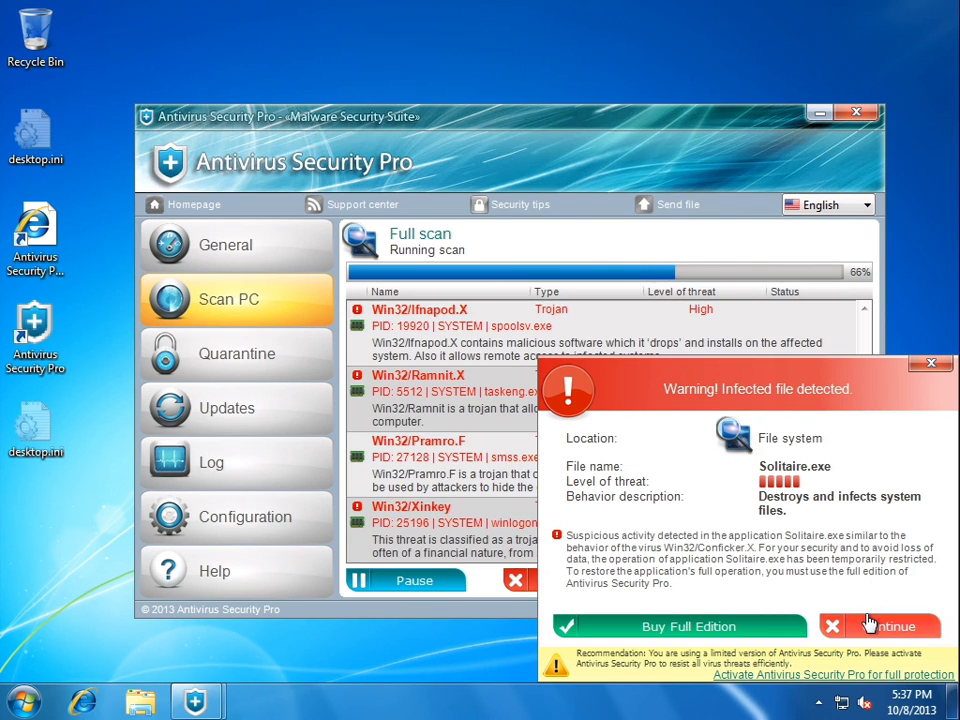
{"action": "left_click", "coordinate": [869, 624]}
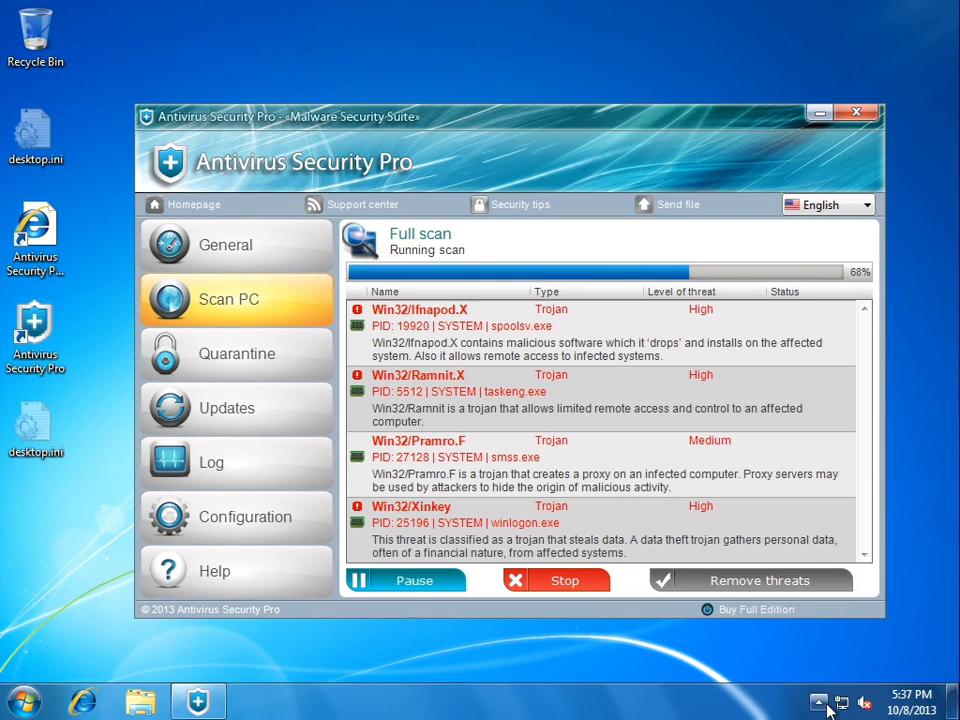
Customize the notification area so that 3gg6Dn37.exe is set to Show icon and notifications, and apply the change.
{"action": "left_click", "coordinate": [820, 703]}
{"action": "left_click", "coordinate": [826, 654]}
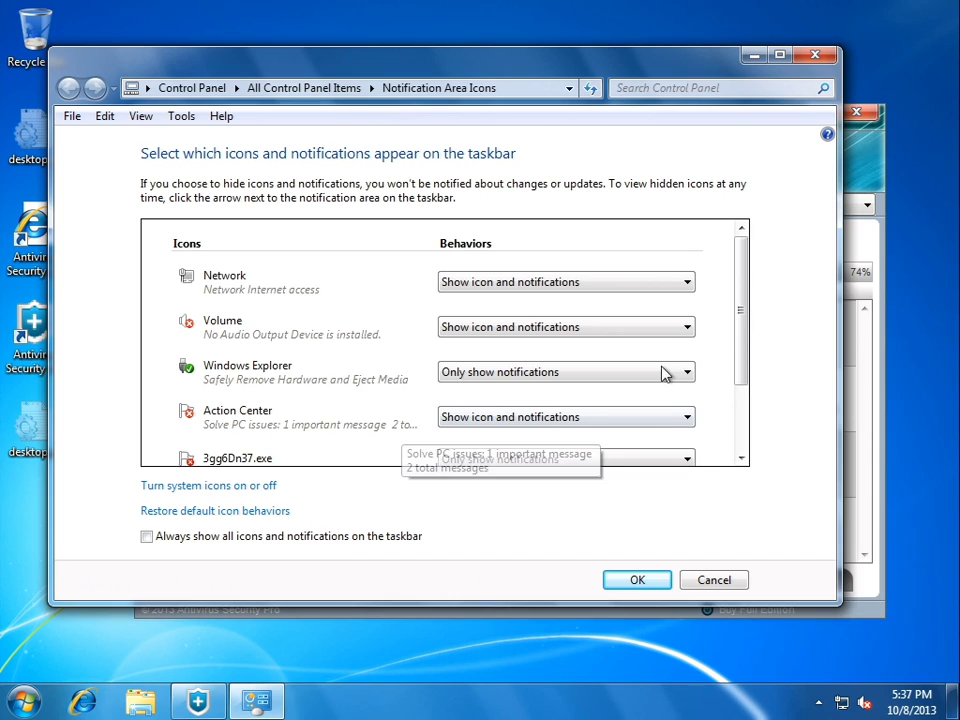
{"action": "left_click_drag", "start_coordinate": [739, 298], "coordinate": [743, 358]}
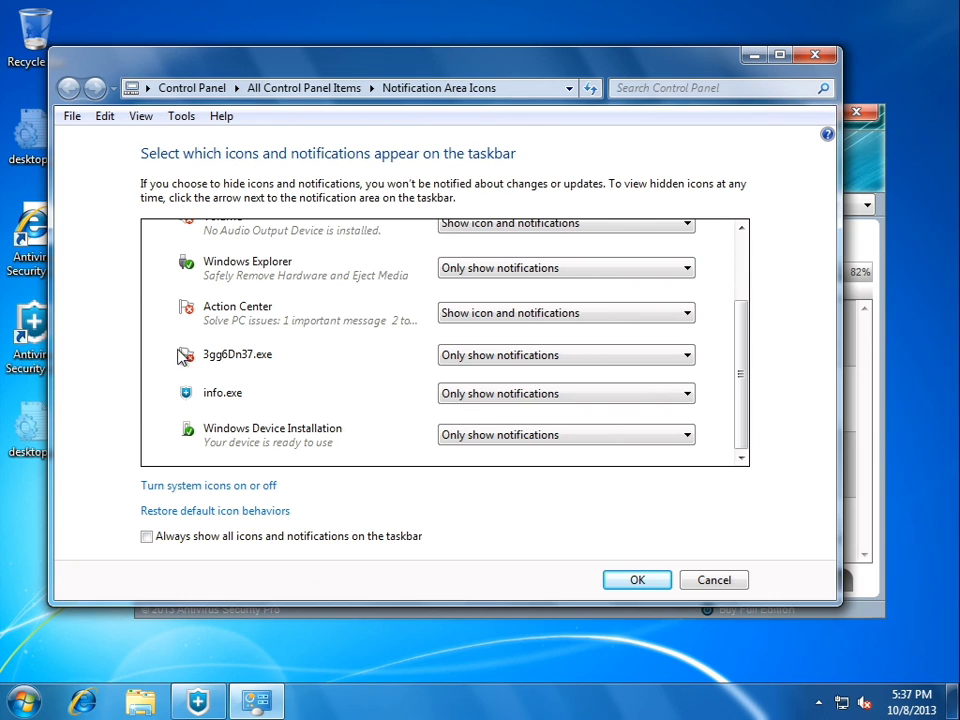
{"action": "left_click", "coordinate": [453, 360]}
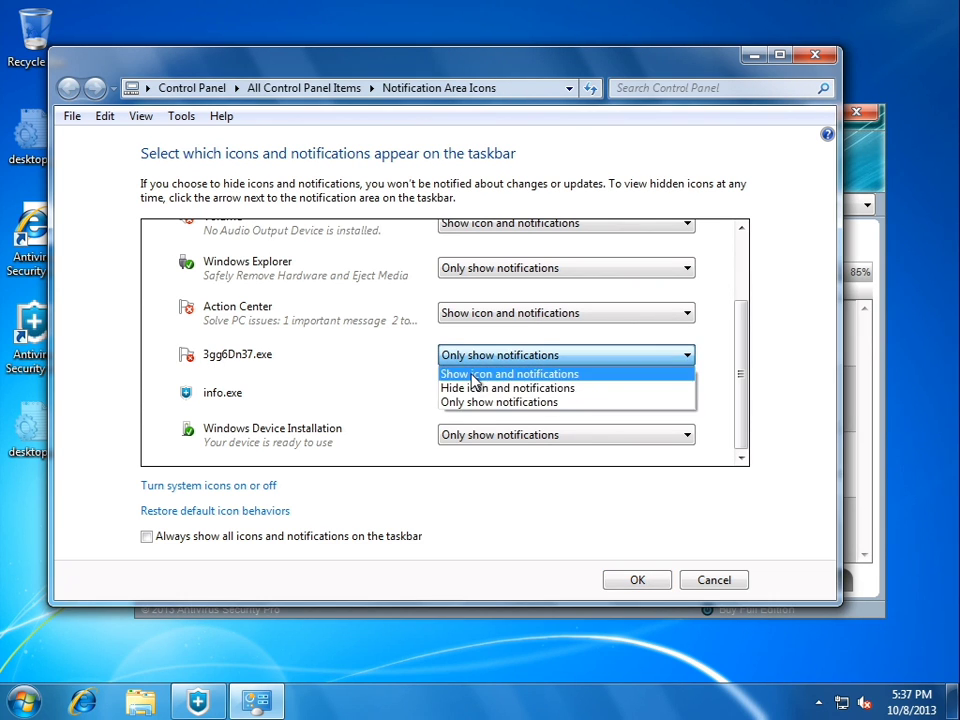
{"action": "left_click", "coordinate": [460, 372]}
{"action": "left_click", "coordinate": [643, 582]}
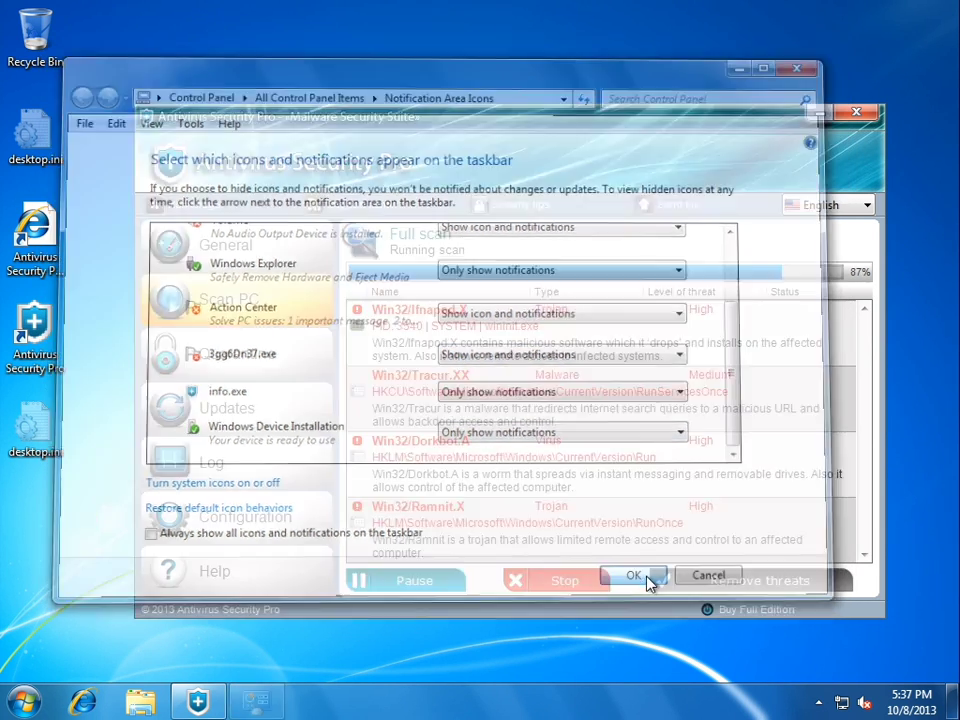
{"action": "left_click", "coordinate": [819, 703]}
{"action": "left_click", "coordinate": [553, 630]}
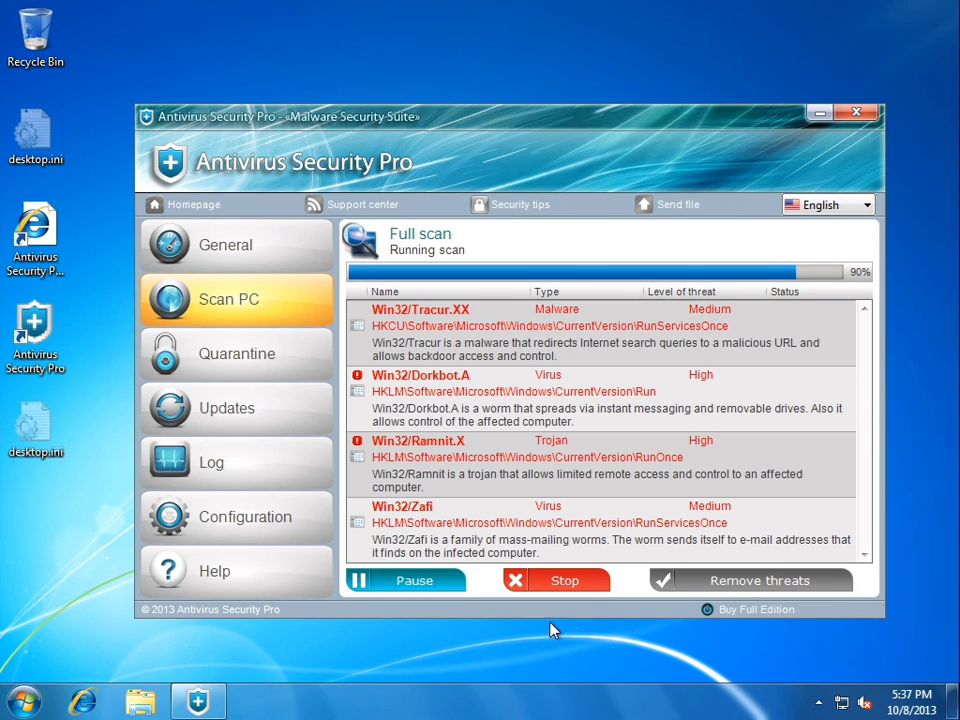
{"action": "left_click", "coordinate": [20, 702]}
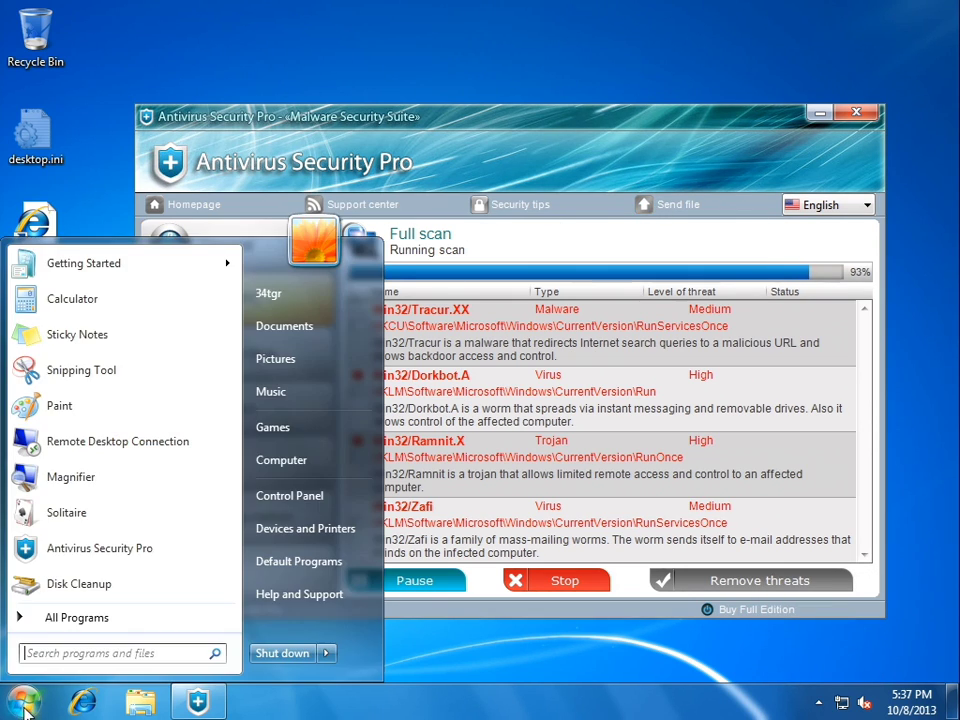
{"action": "left_click", "coordinate": [16, 704]}
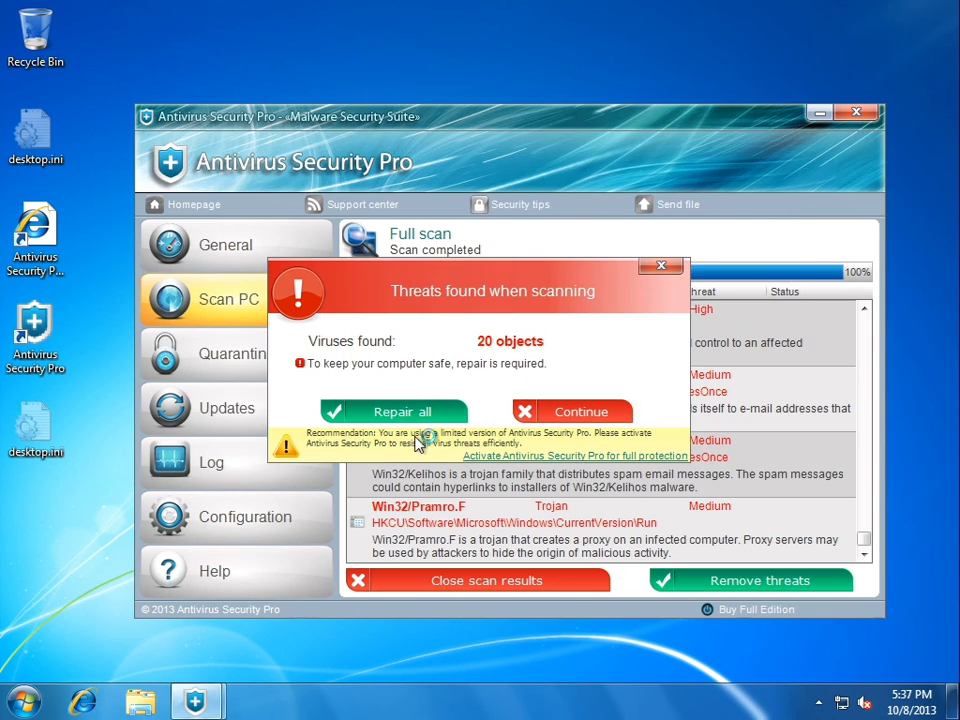
View the Antivirus Security FAQ web page, continuing past the scan threats alert without repairing, and close the browser.
{"action": "left_click", "coordinate": [424, 440]}
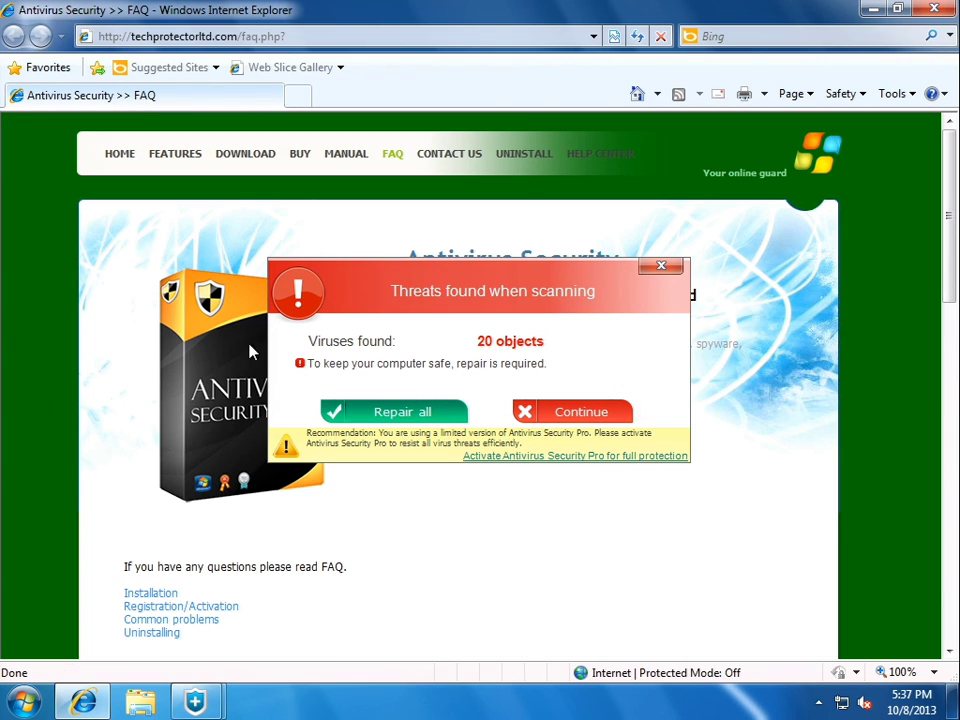
{"action": "scroll", "coordinate": [557, 323], "scroll_direction": "down", "scroll_amount": 1}
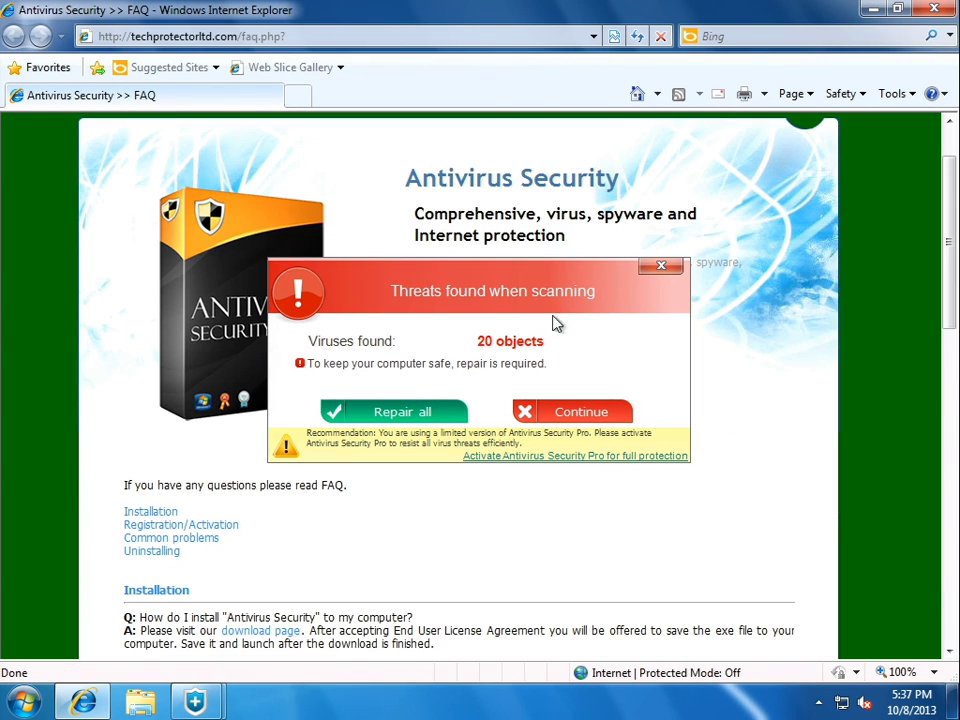
{"action": "left_click", "coordinate": [572, 411]}
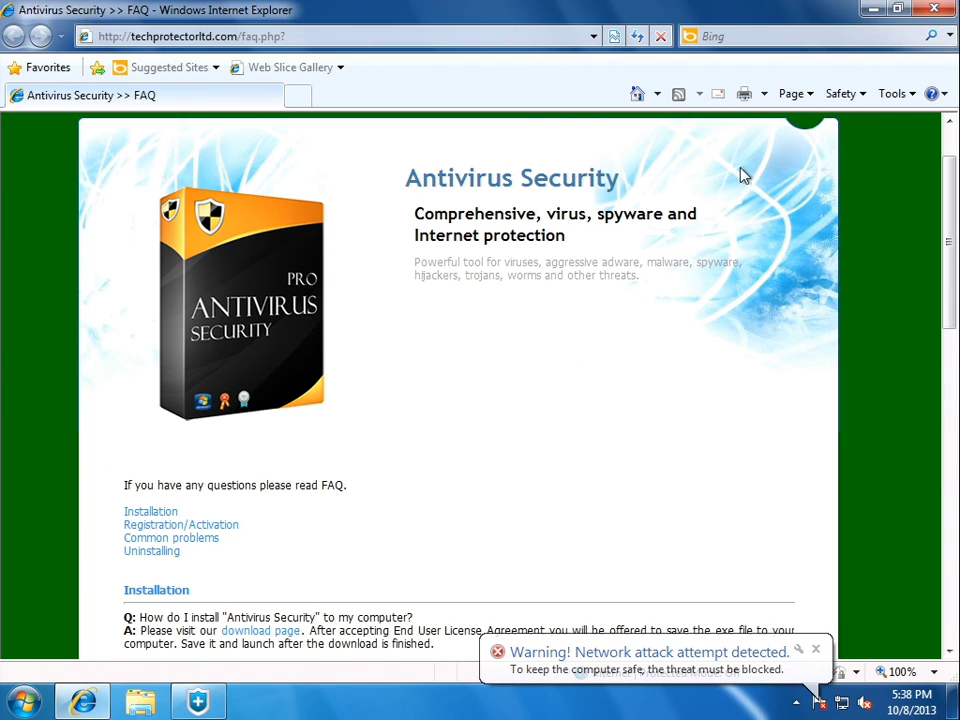
{"action": "left_click", "coordinate": [906, 9]}
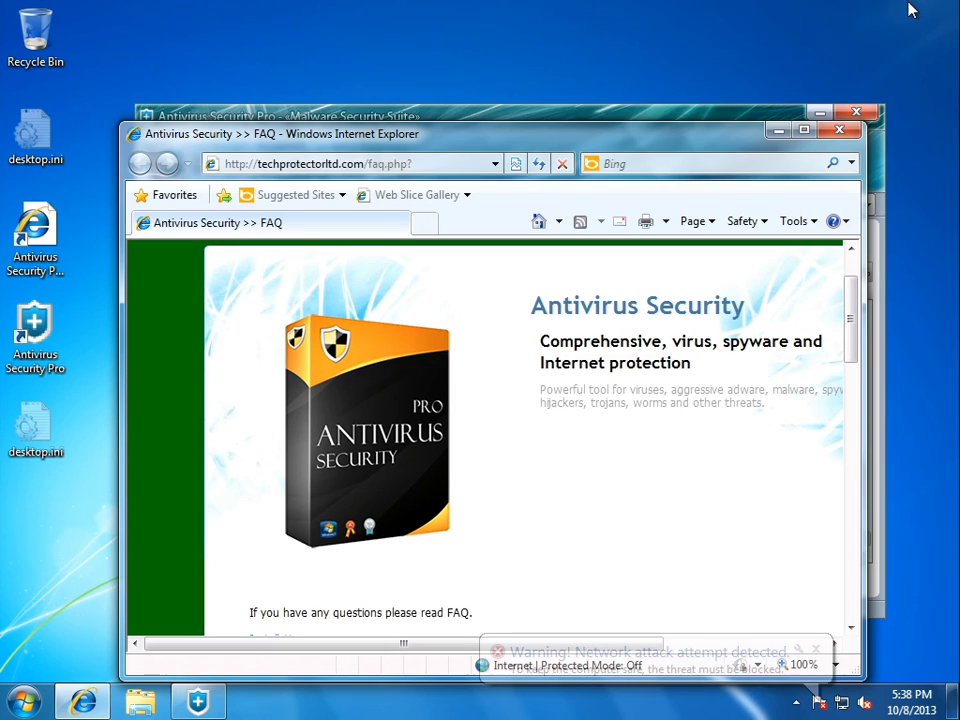
{"action": "left_click", "coordinate": [832, 133]}
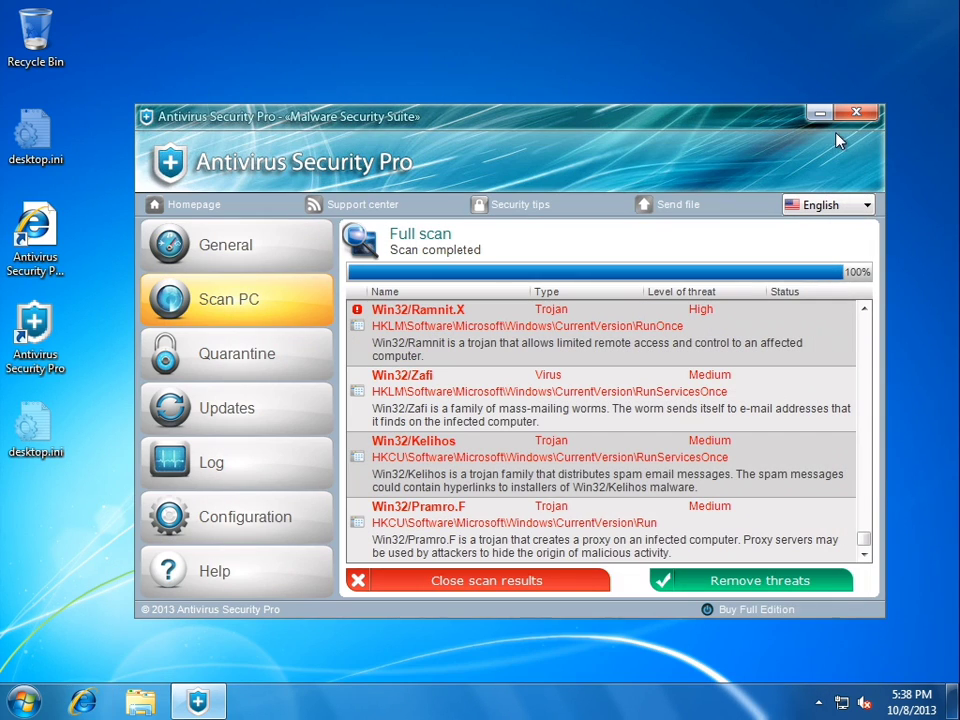
Switch the antivirus interface language to Español and back to English.
{"action": "left_click", "coordinate": [800, 205]}
{"action": "left_click", "coordinate": [821, 257]}
{"action": "left_click", "coordinate": [845, 206]}
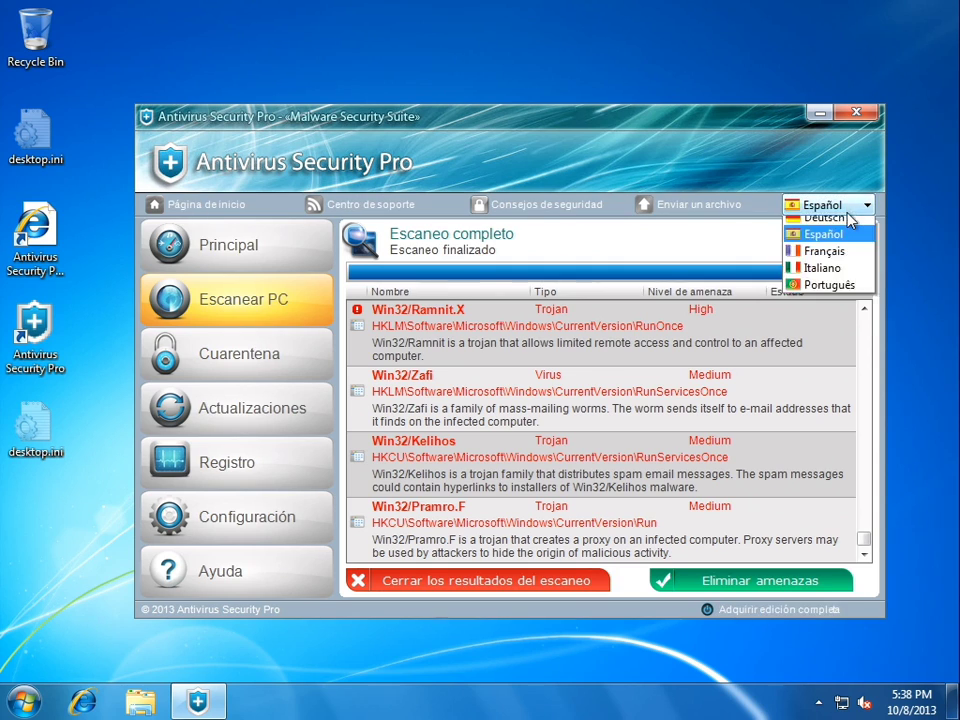
{"action": "left_click", "coordinate": [821, 223]}
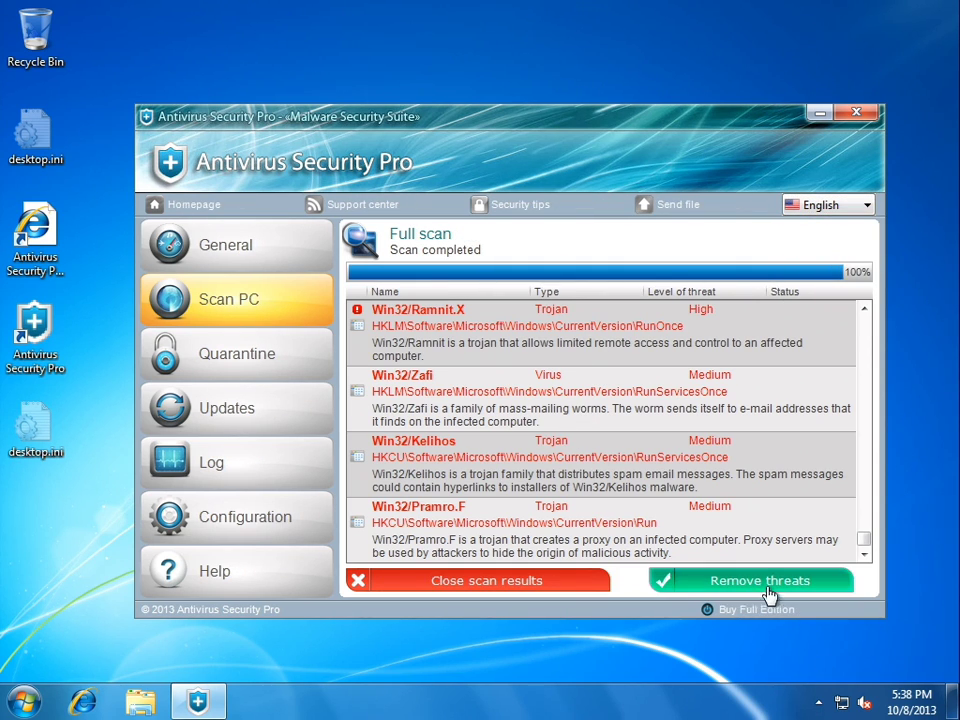
Try to remove the scanned threats and to open Task Manager, continuing past each warning without buying.
{"action": "left_click", "coordinate": [722, 579]}
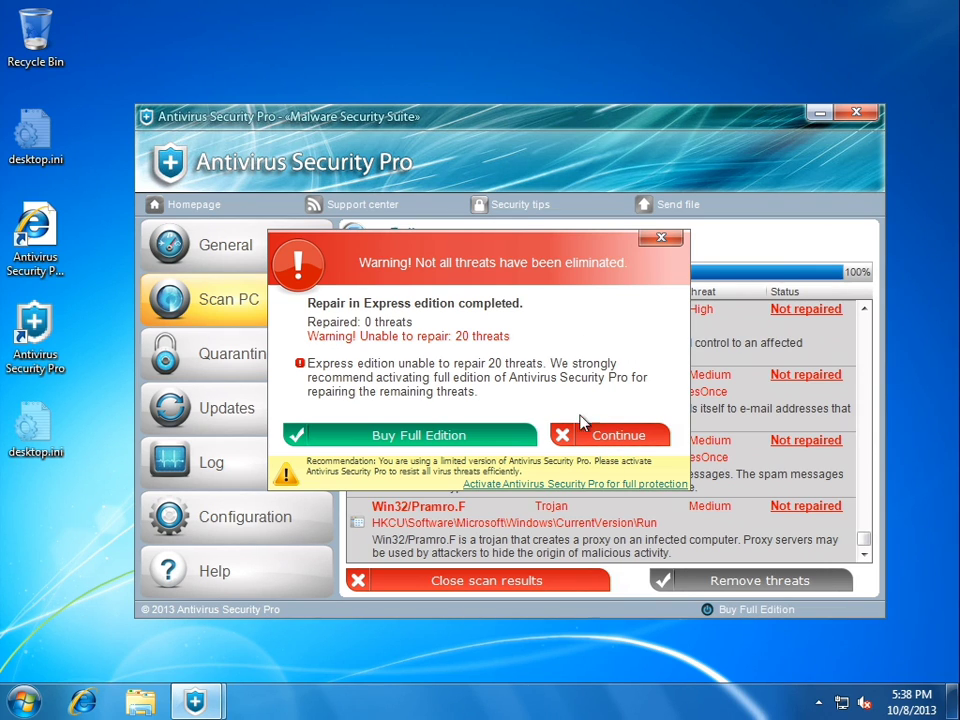
{"action": "left_click", "coordinate": [587, 443]}
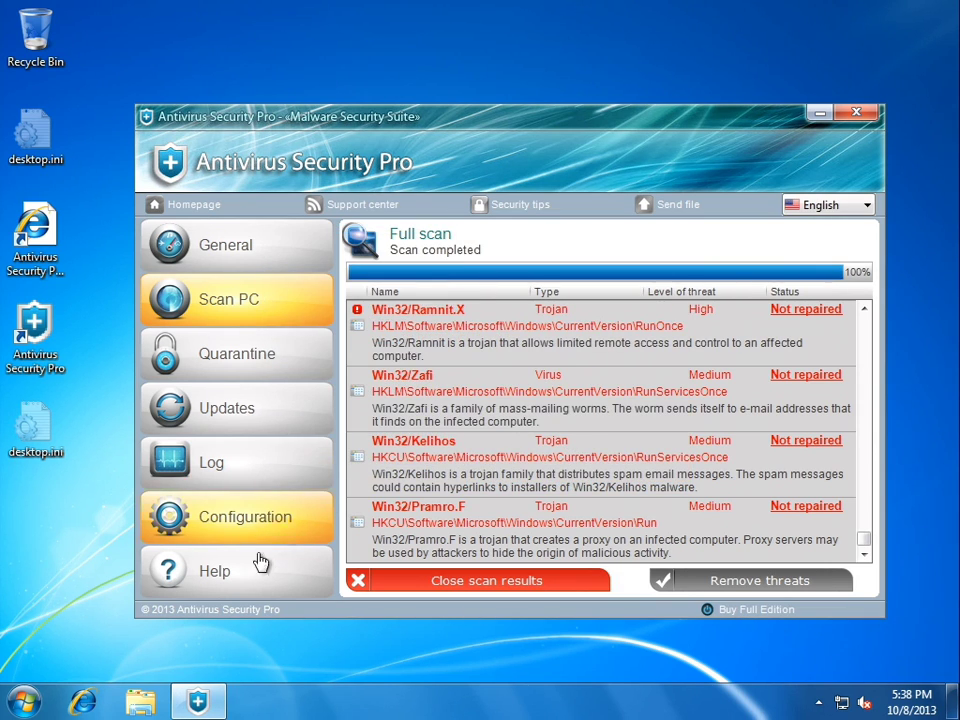
{"action": "right_click", "coordinate": [300, 705]}
{"action": "left_click", "coordinate": [340, 648]}
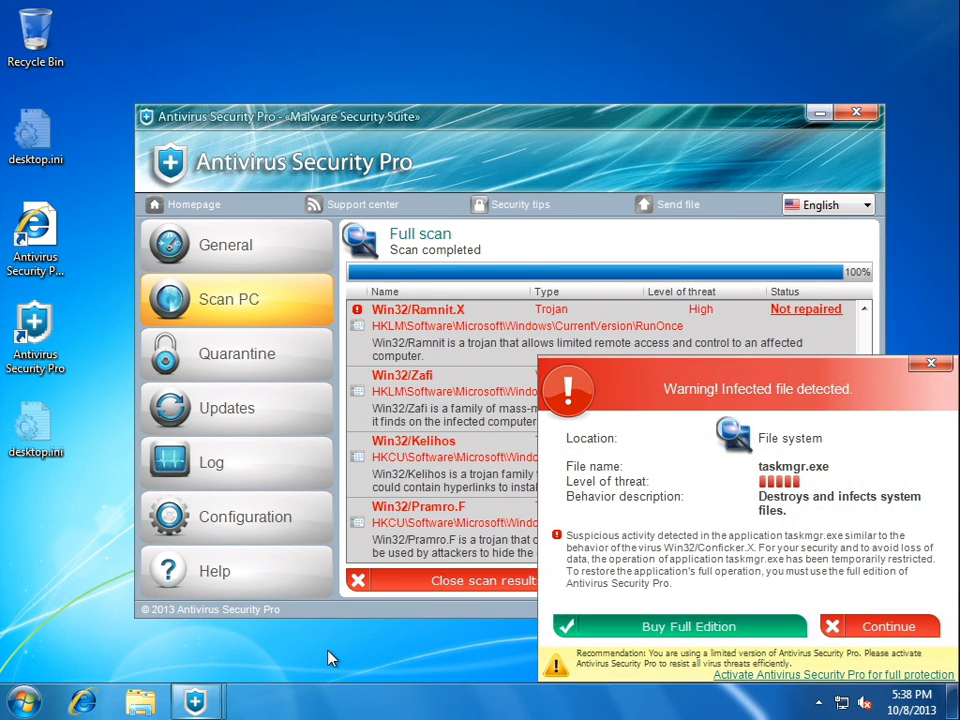
{"action": "left_click", "coordinate": [880, 626]}
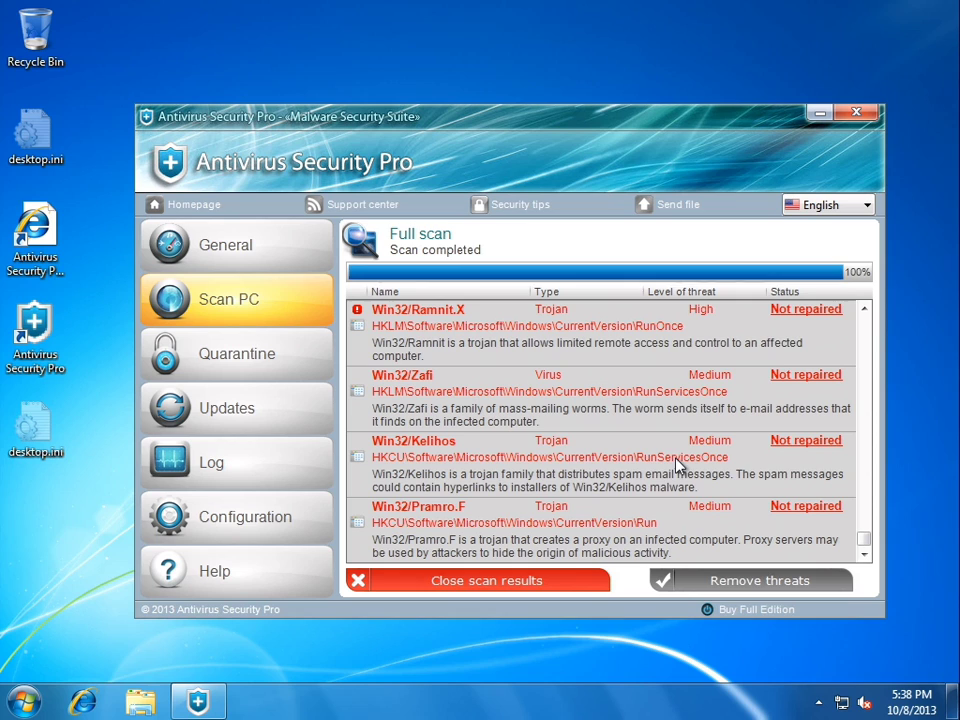
Close the antivirus window and restart Windows 7 in Safe Mode.
{"action": "left_click", "coordinate": [866, 115]}
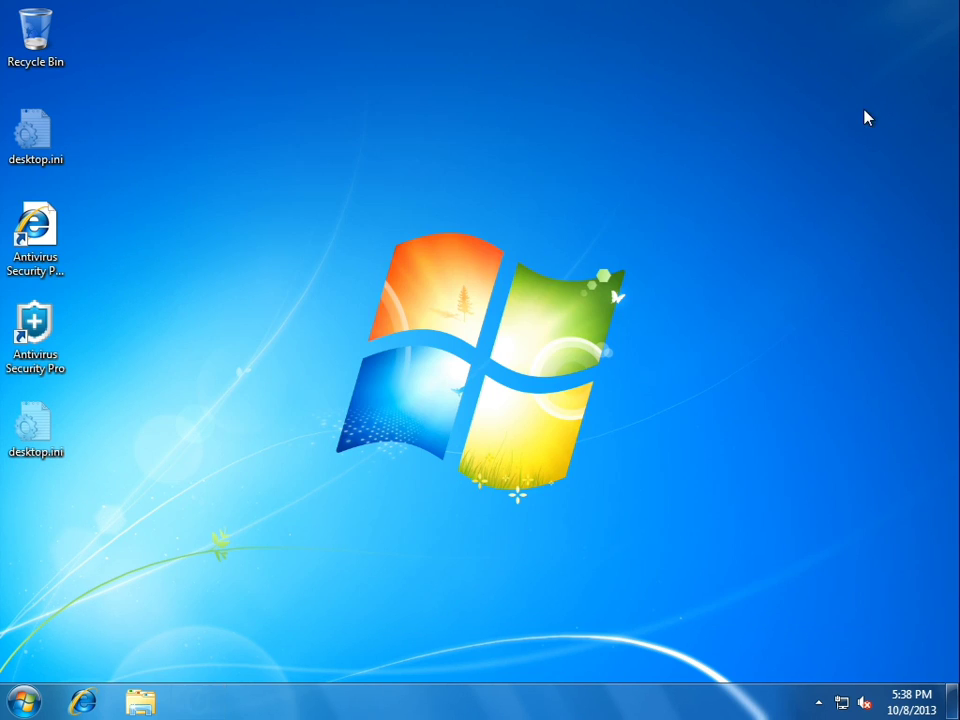
{"action": "left_click", "coordinate": [22, 702]}
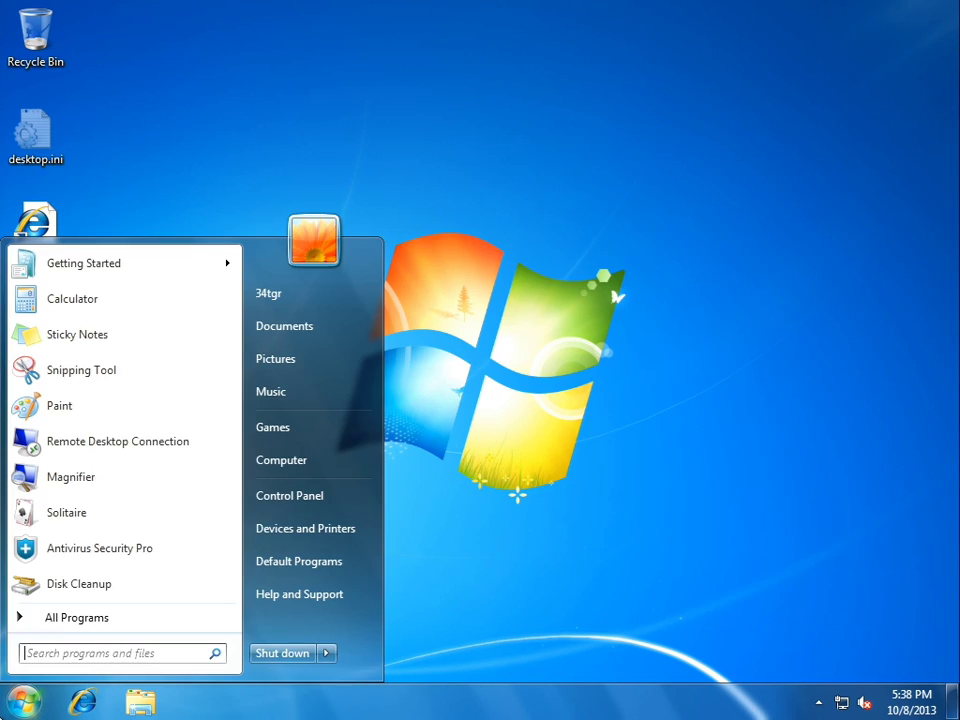
{"action": "left_click", "coordinate": [326, 655]}
{"action": "left_click", "coordinate": [366, 628]}
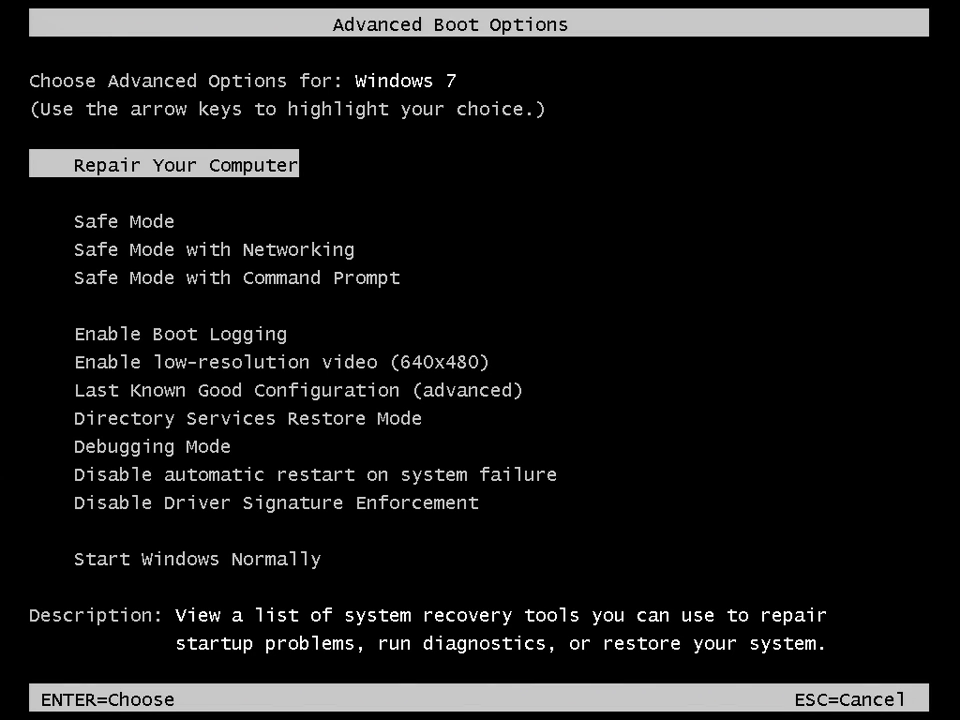
{"action": "key", "text": "Down"}
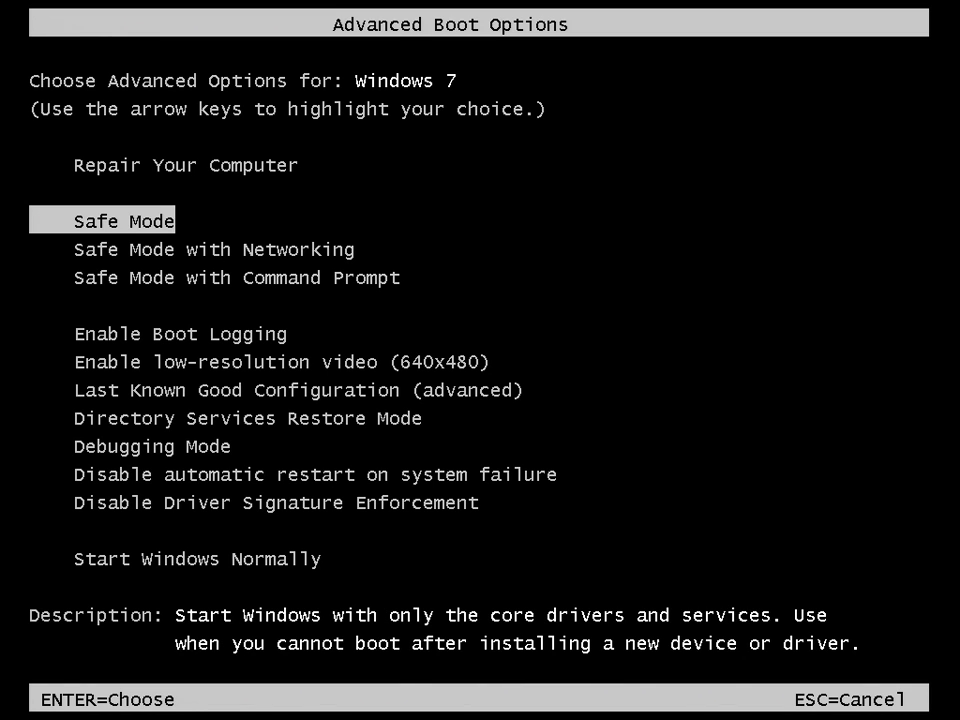
{"action": "key", "text": "Return"}
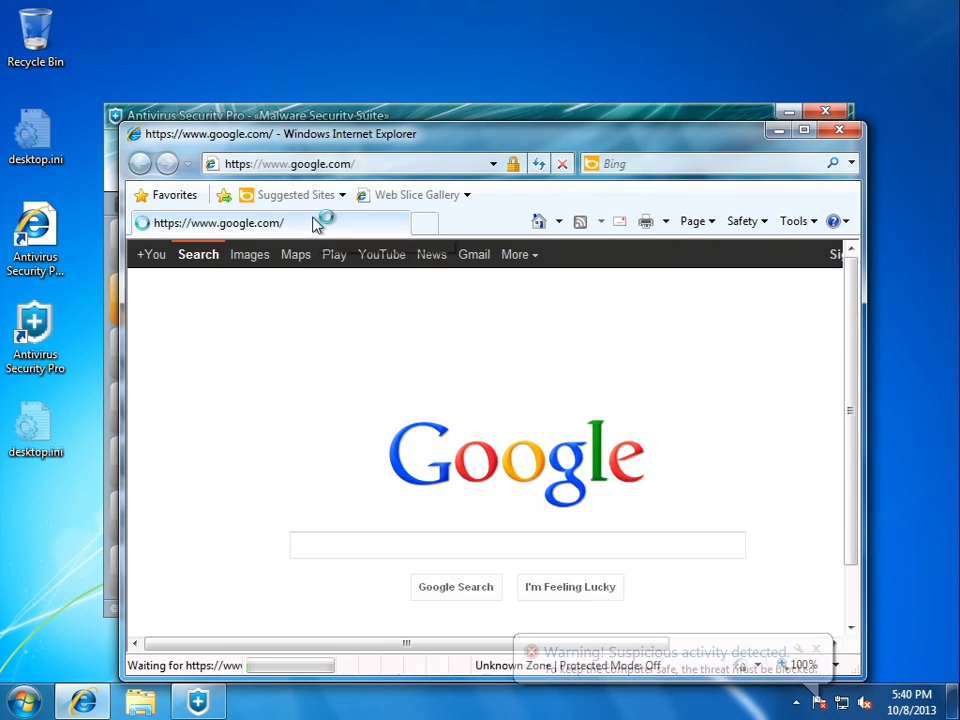
Go to malwarebytes.org in the browser, dismissing the Windows Command Processor error and ignoring the harmful site warning.
{"action": "left_click", "coordinate": [336, 167]}
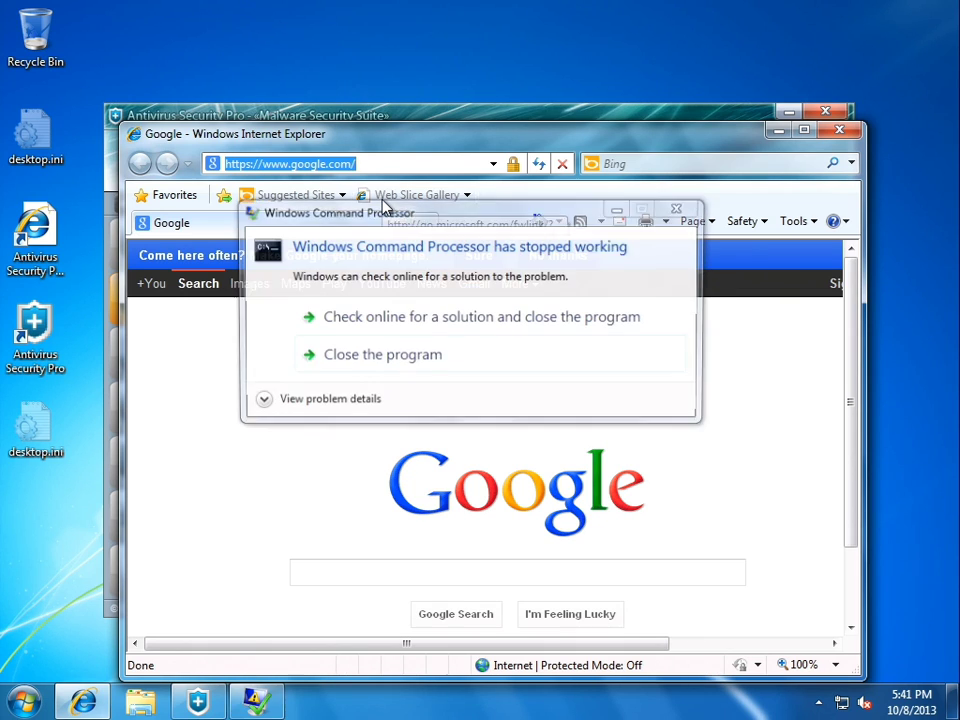
{"action": "left_click", "coordinate": [679, 212]}
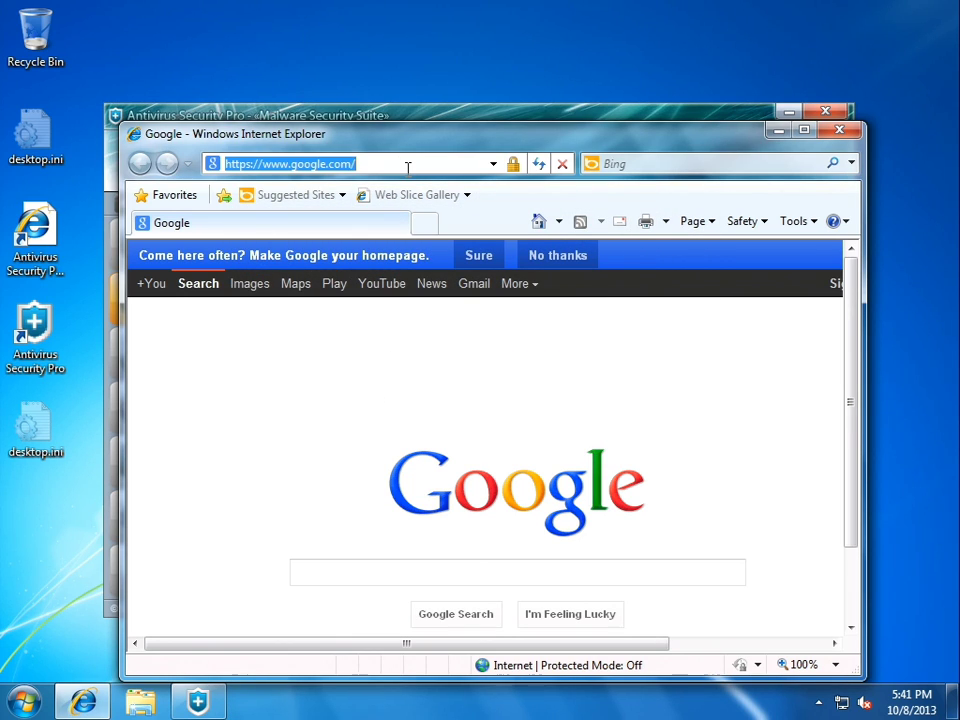
{"action": "type", "text": "malwarebytes"}
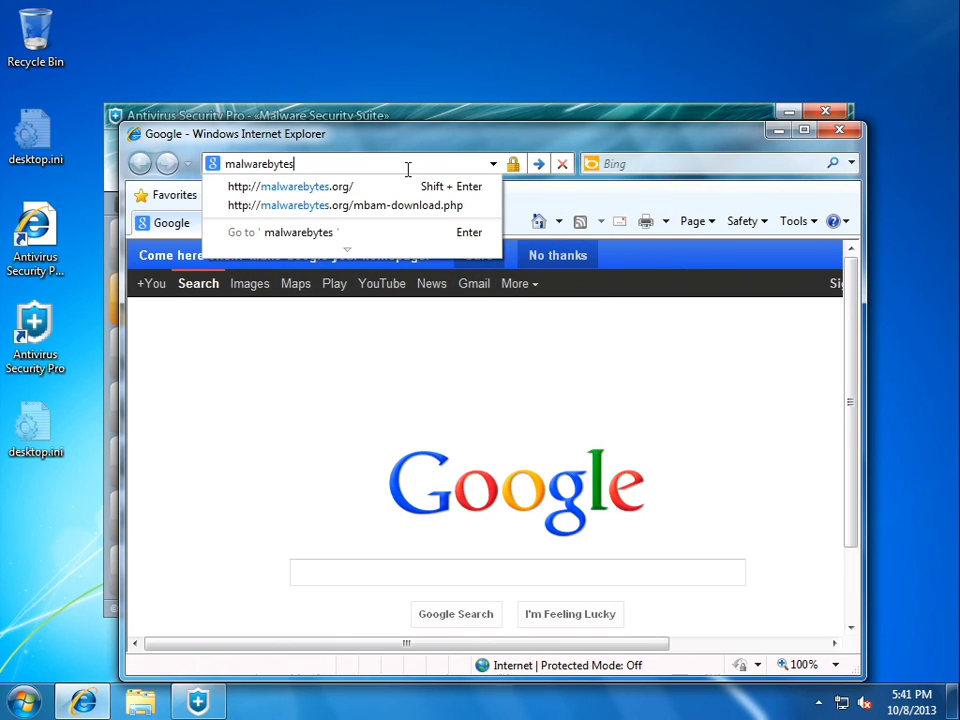
{"action": "type", "text": ".org"}
{"action": "key", "text": "Return"}
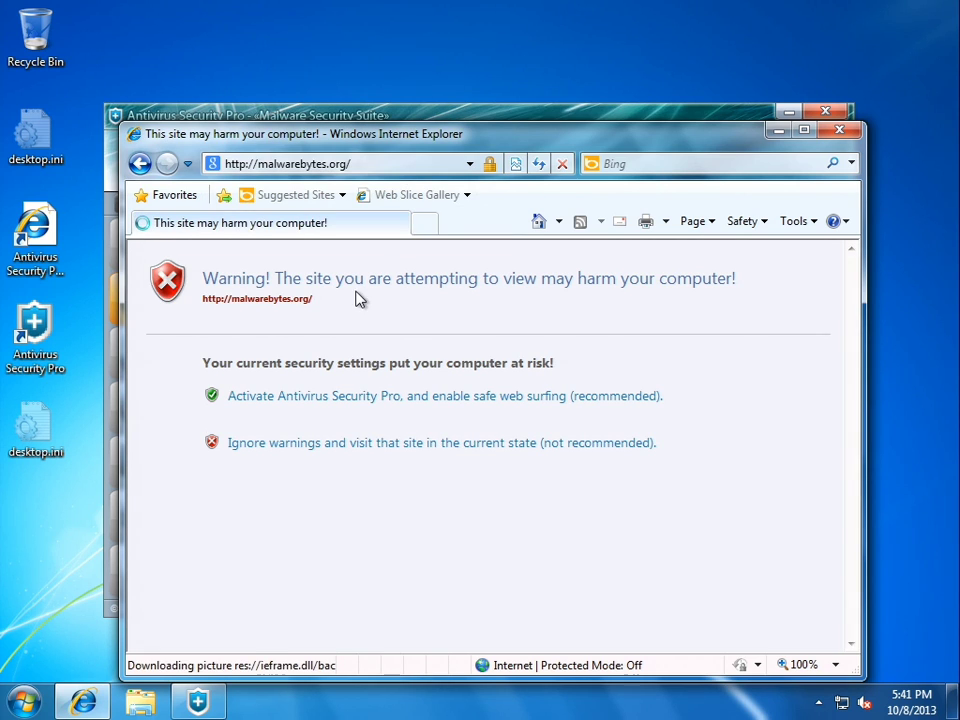
{"action": "left_click", "coordinate": [328, 445]}
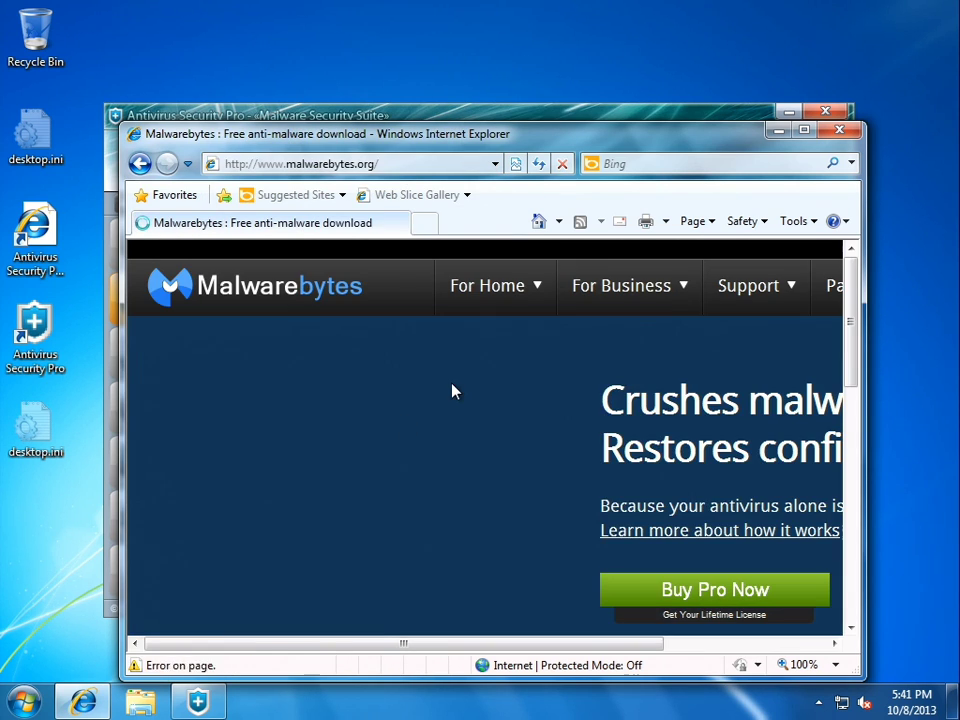
Download Chameleon from the Malwarebytes Other Tools page, ignoring the site warning, and save mbam-chameleon-1.62.1.1000.zip to Downloads.
{"action": "mouse_move", "coordinate": [476, 289]}
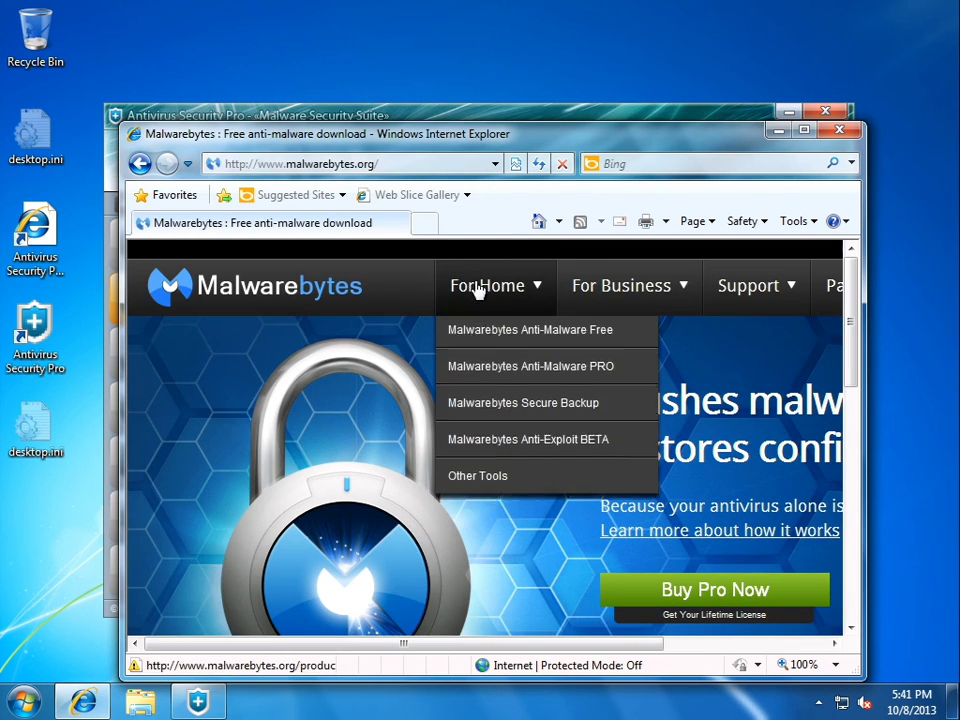
{"action": "left_click", "coordinate": [482, 478]}
{"action": "left_click", "coordinate": [435, 443]}
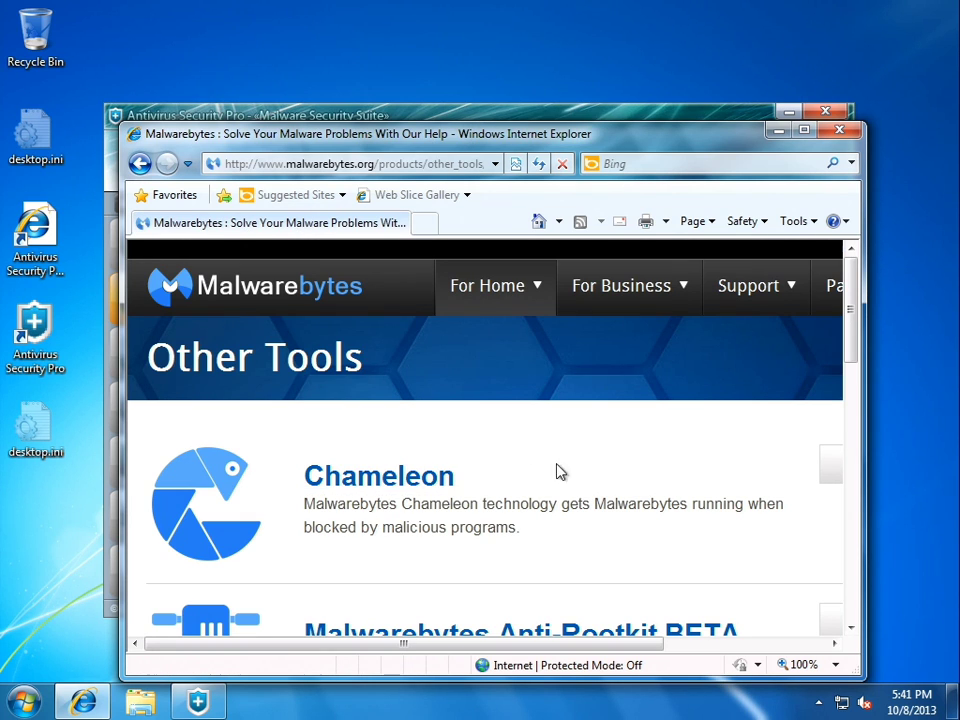
{"action": "scroll", "coordinate": [589, 473], "scroll_direction": "right", "scroll_amount": 5}
{"action": "left_click", "coordinate": [711, 452]}
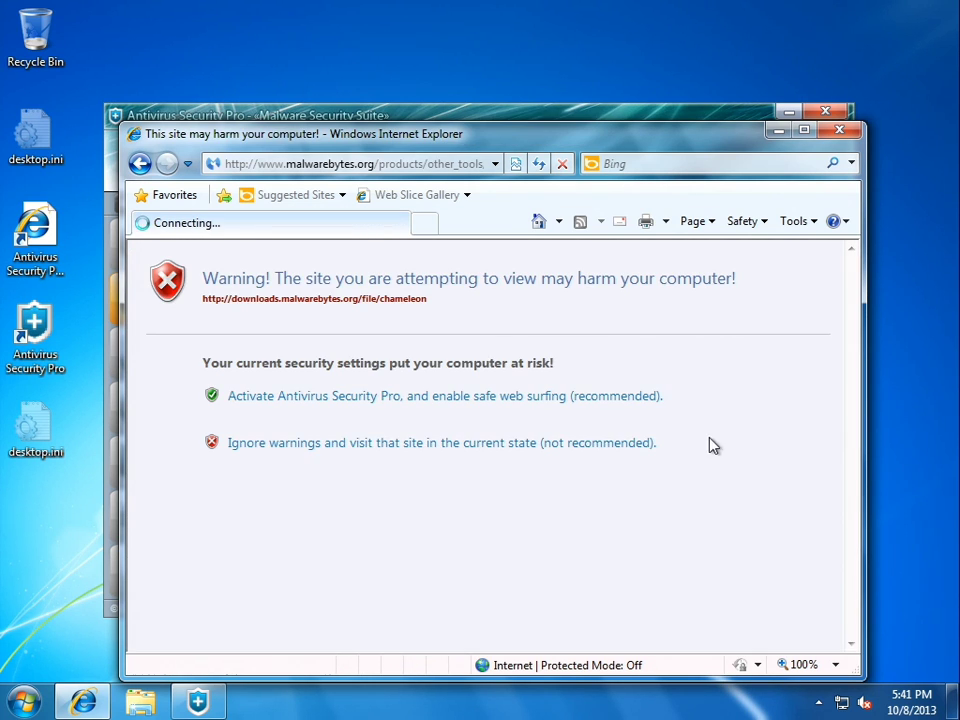
{"action": "left_click", "coordinate": [577, 447]}
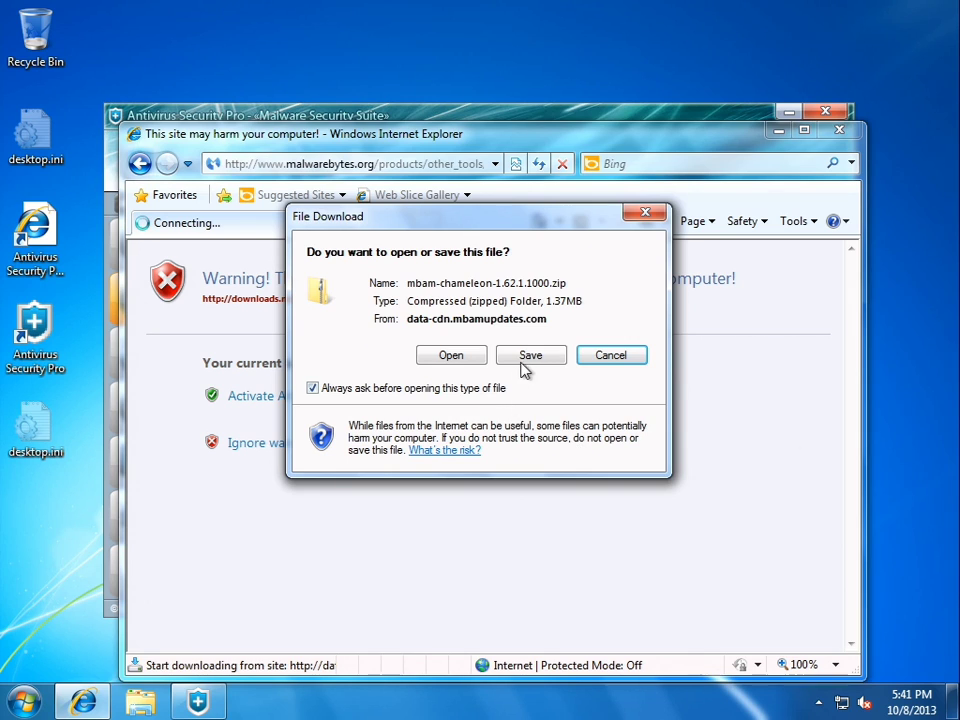
{"action": "left_click", "coordinate": [522, 357]}
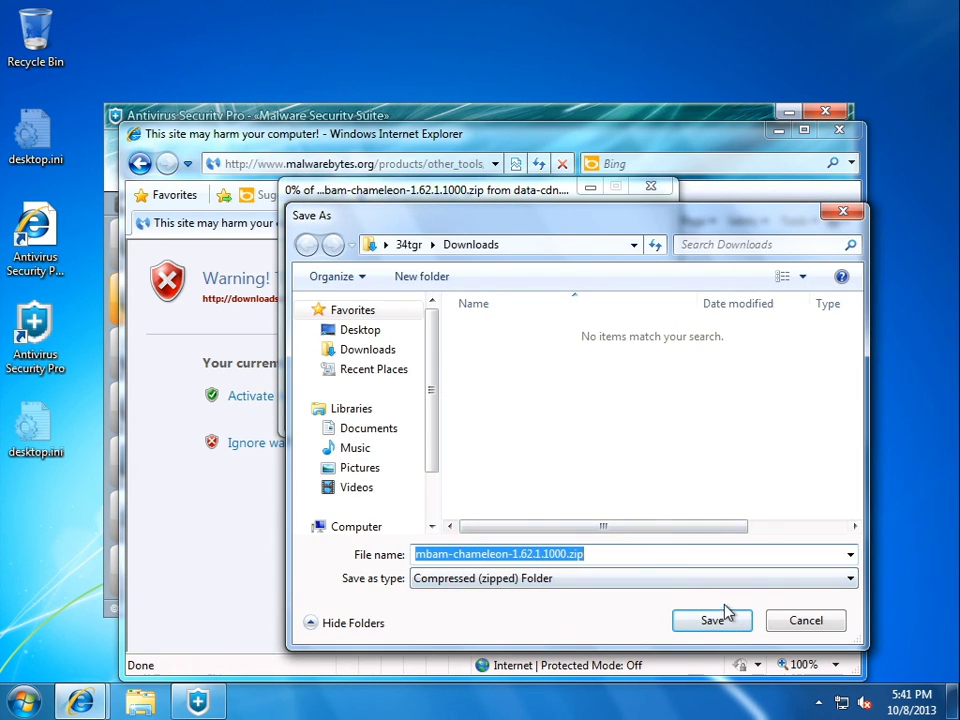
{"action": "left_click", "coordinate": [722, 618]}
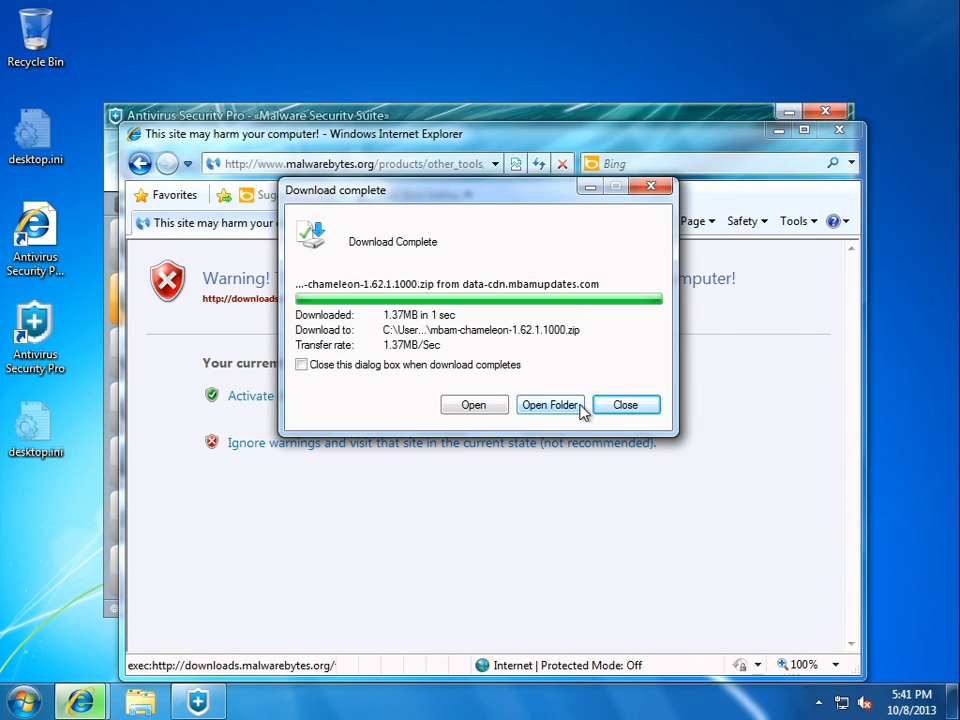
Extract mbam-chameleon-1.62.1.1000.zip in its download folder.
{"action": "left_click", "coordinate": [546, 408]}
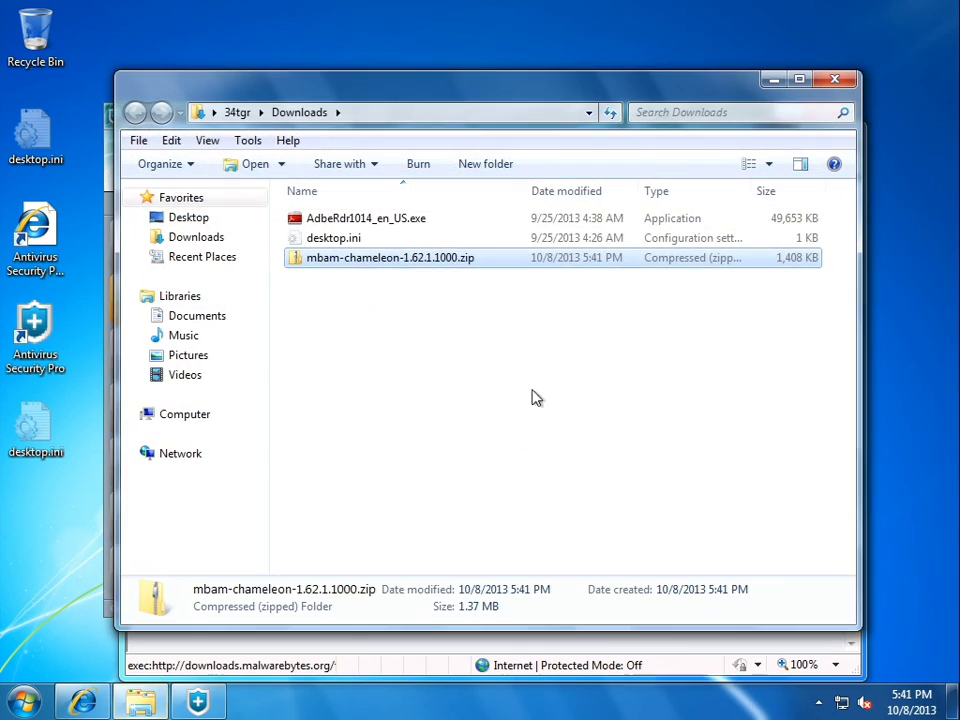
{"action": "right_click", "coordinate": [364, 258]}
{"action": "left_click", "coordinate": [427, 319]}
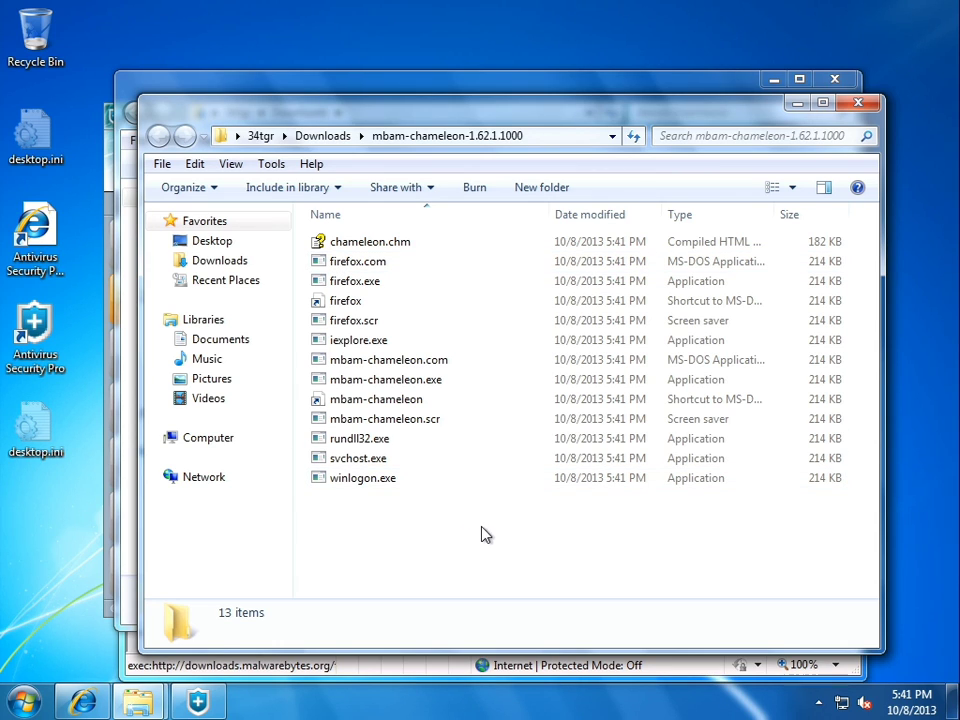
Open the chameleon.chm help file twice, close it each time, and continue past the scan threats alert without repairing.
{"action": "left_click", "coordinate": [358, 242]}
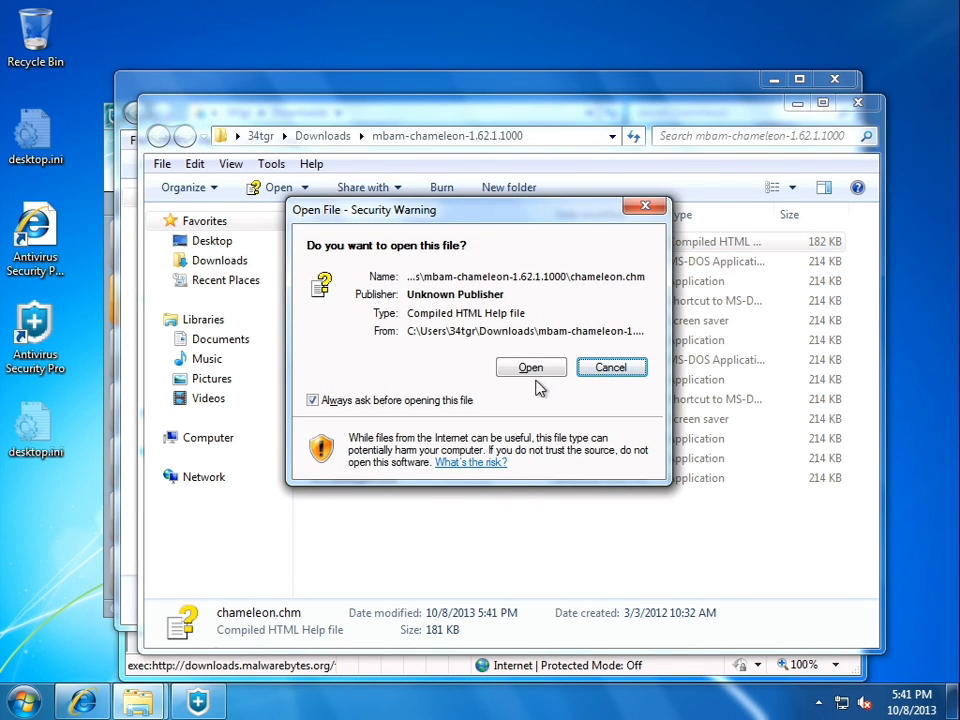
{"action": "left_click", "coordinate": [545, 369]}
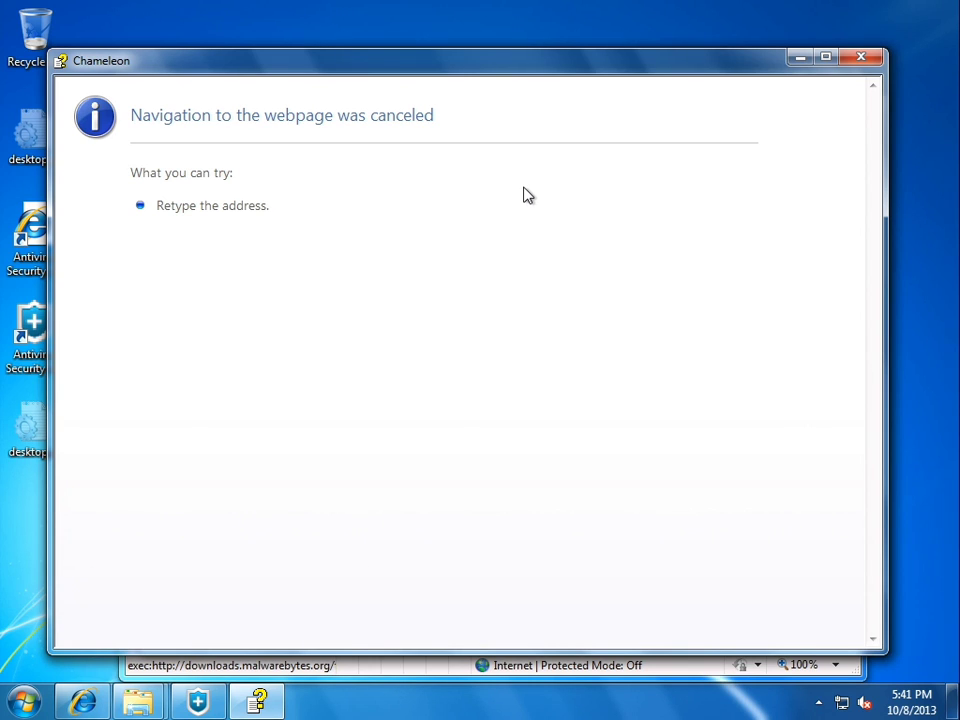
{"action": "left_click", "coordinate": [858, 59]}
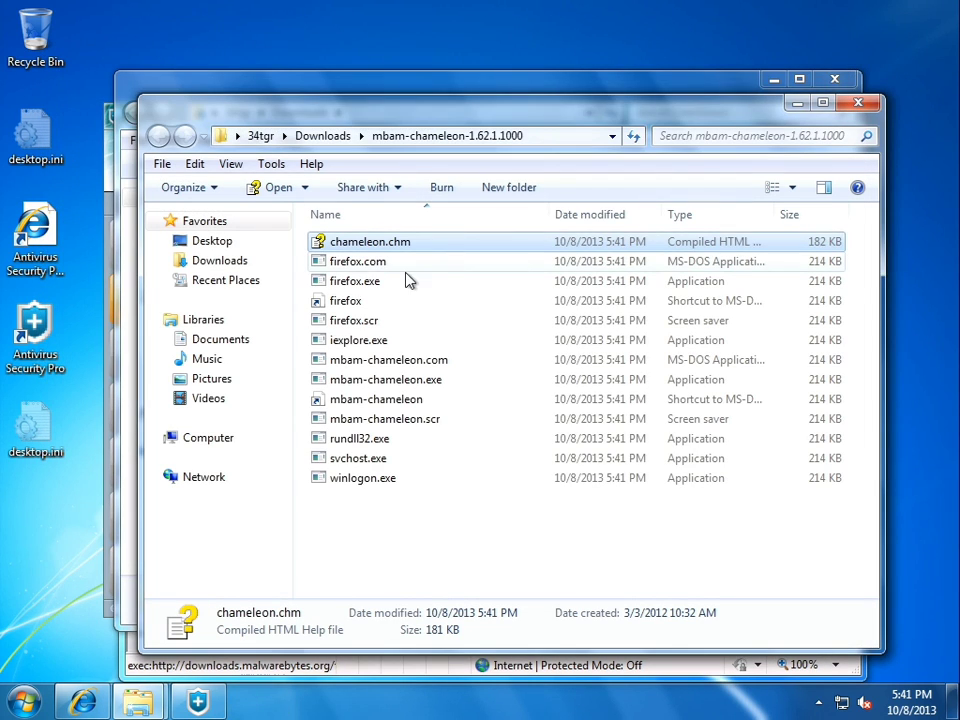
{"action": "key", "text": "Return"}
{"action": "left_click", "coordinate": [545, 372]}
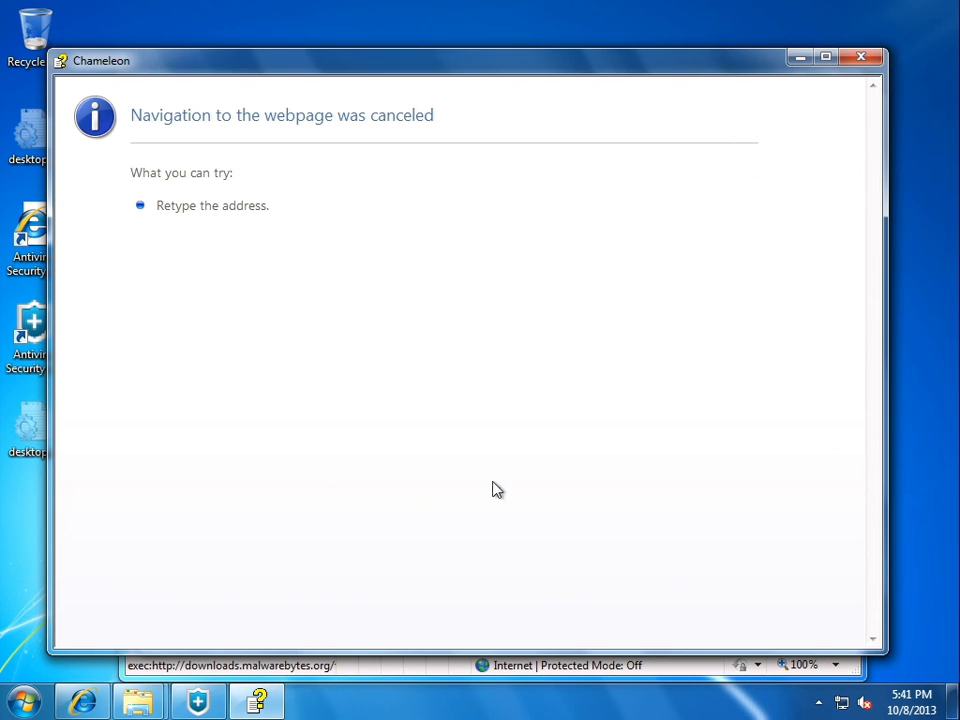
{"action": "left_click", "coordinate": [861, 57]}
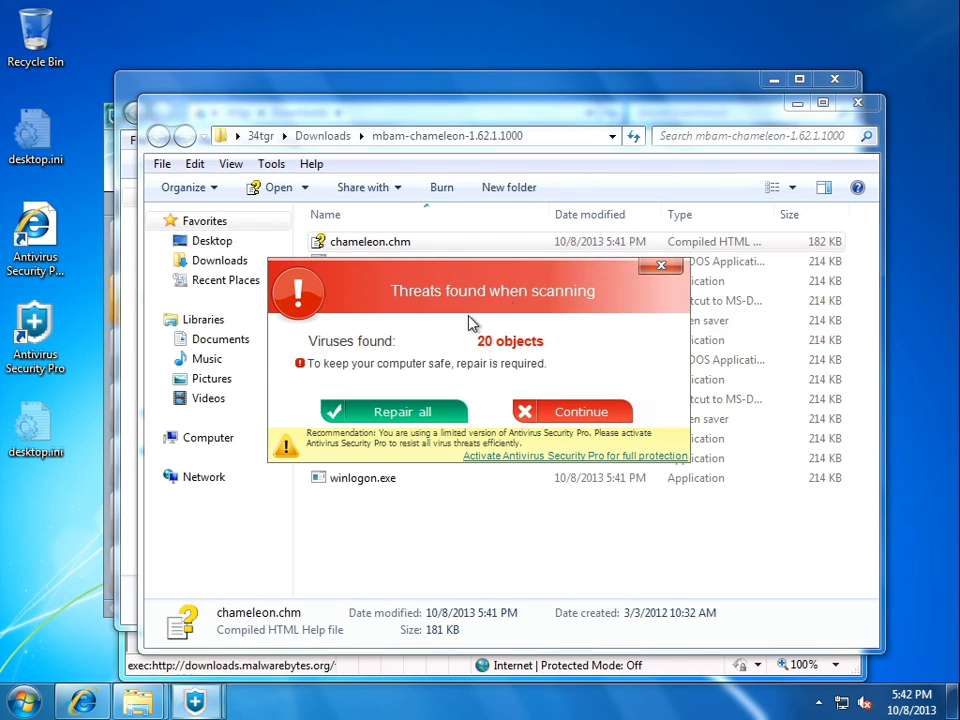
{"action": "left_click", "coordinate": [570, 411]}
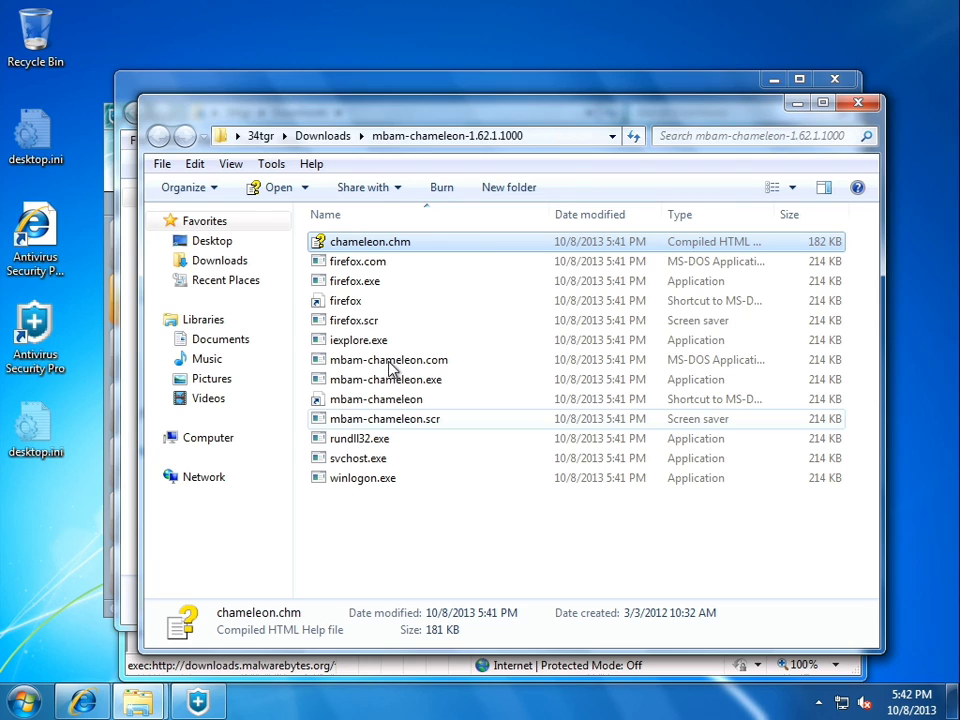
Try to run firefox.com and firefox.exe from the extracted Chameleon folder, accepting the security warnings.
{"action": "left_click", "coordinate": [410, 271]}
{"action": "double_click", "coordinate": [410, 271]}
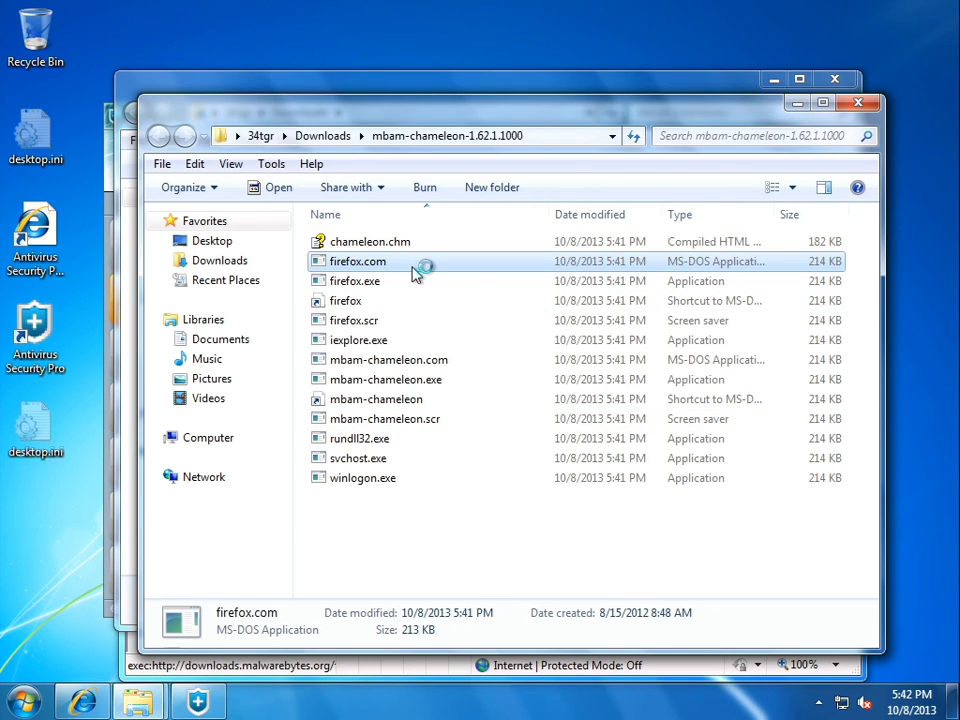
{"action": "left_click", "coordinate": [531, 367]}
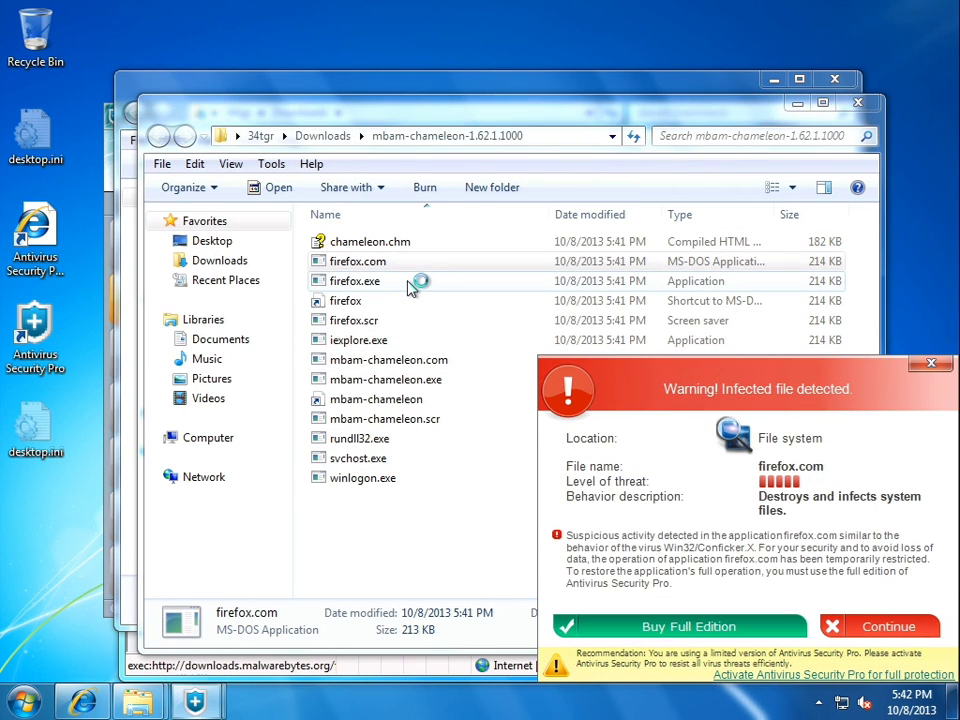
{"action": "left_click", "coordinate": [398, 283]}
{"action": "double_click", "coordinate": [398, 290]}
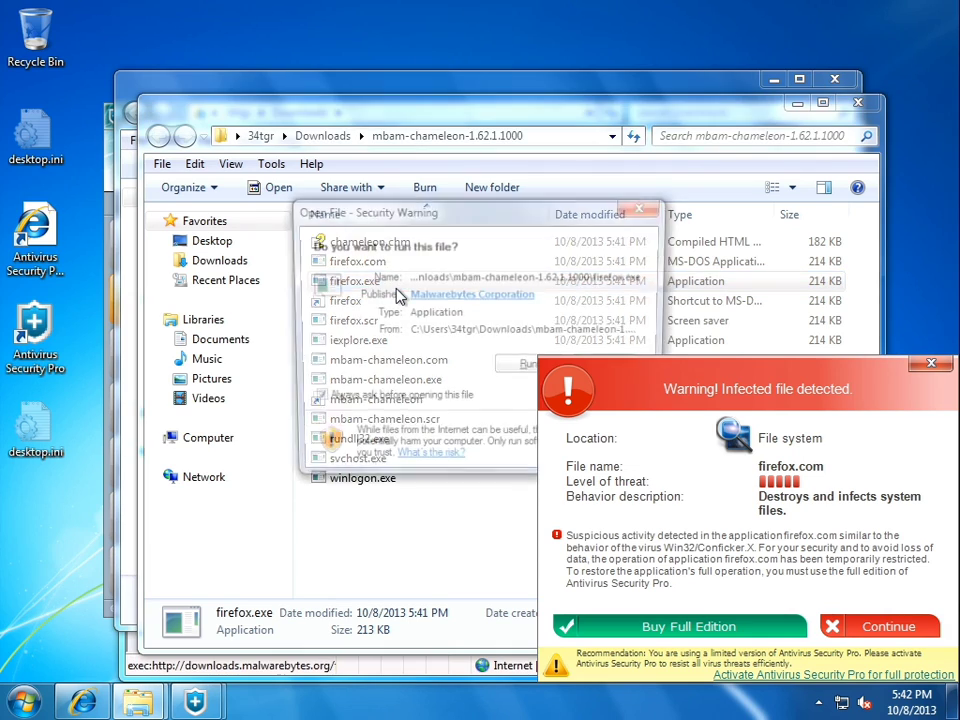
{"action": "left_click", "coordinate": [519, 367]}
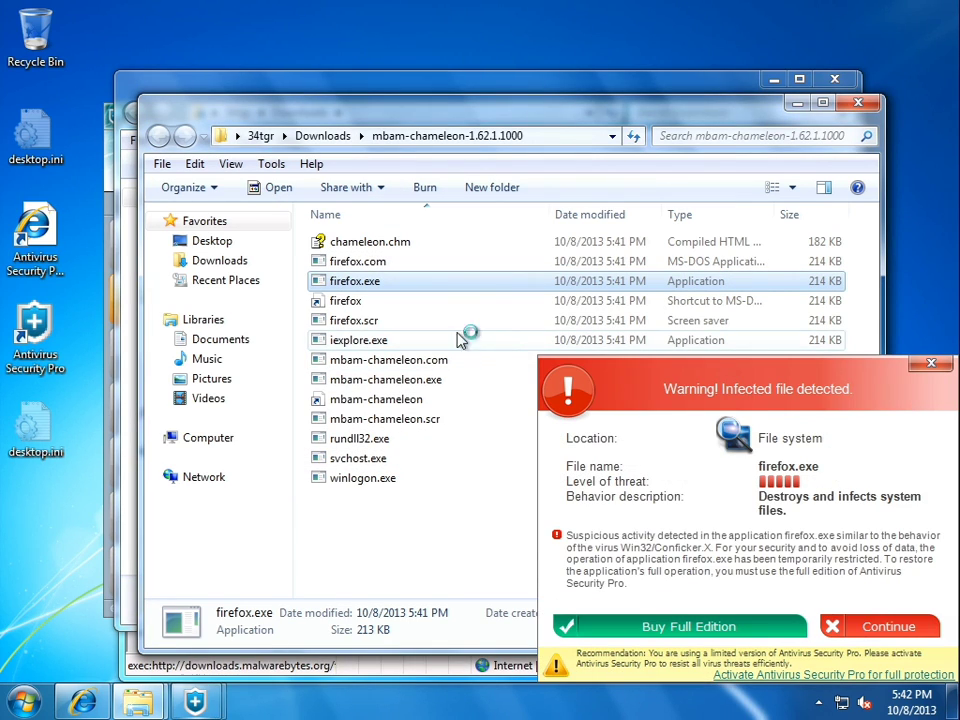
Try to run firefox.pif and firefox.scr from the extracted Chameleon folder, accepting the security warnings.
{"action": "left_click", "coordinate": [420, 304]}
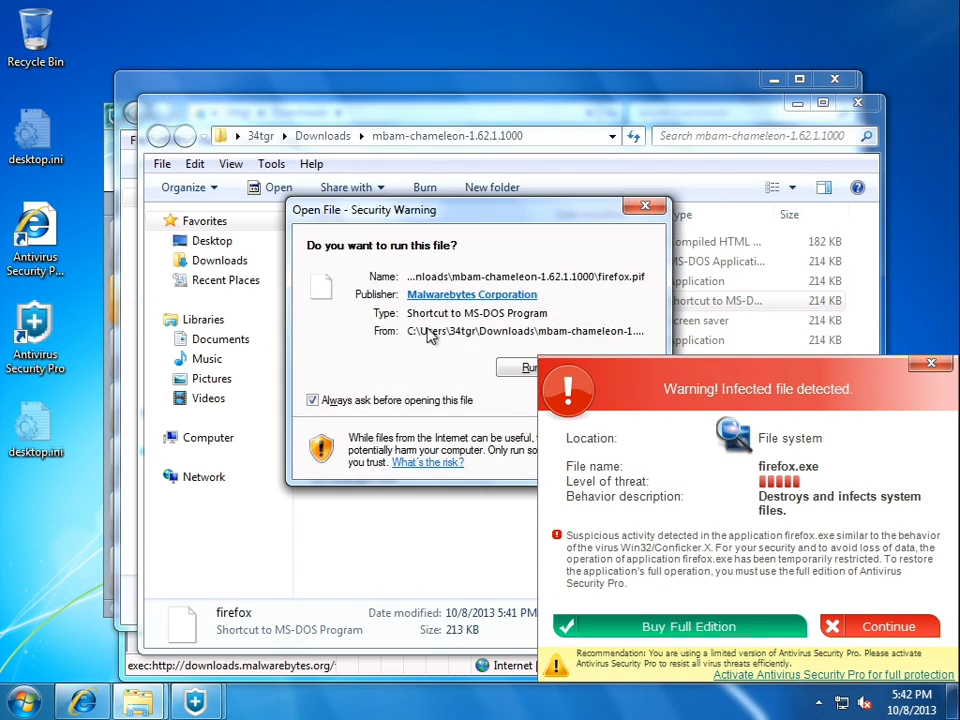
{"action": "left_click", "coordinate": [527, 369]}
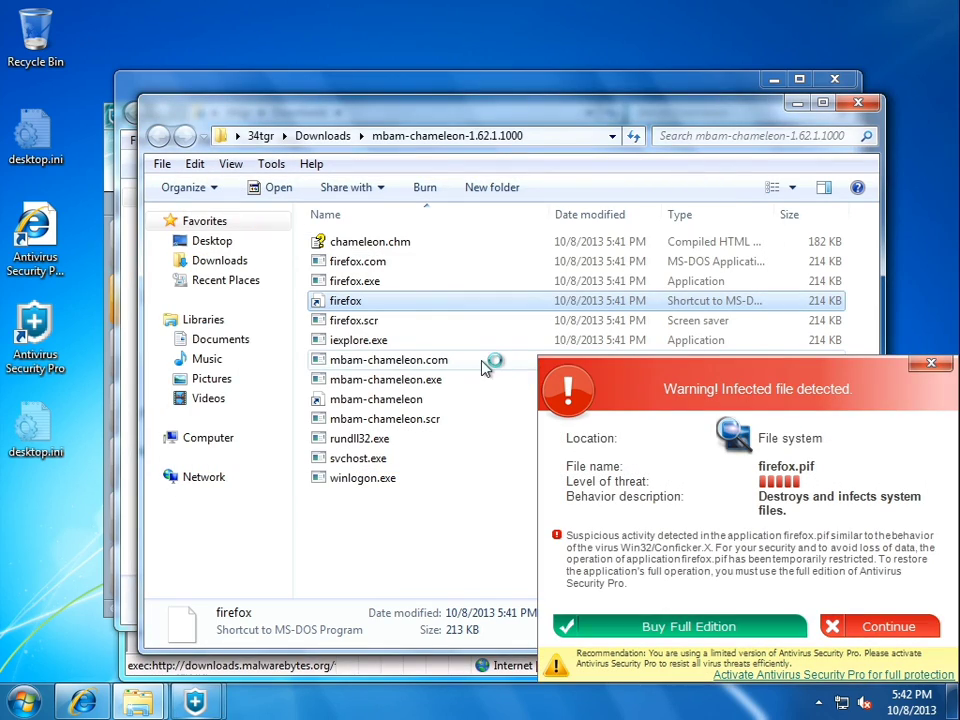
{"action": "double_click", "coordinate": [373, 320]}
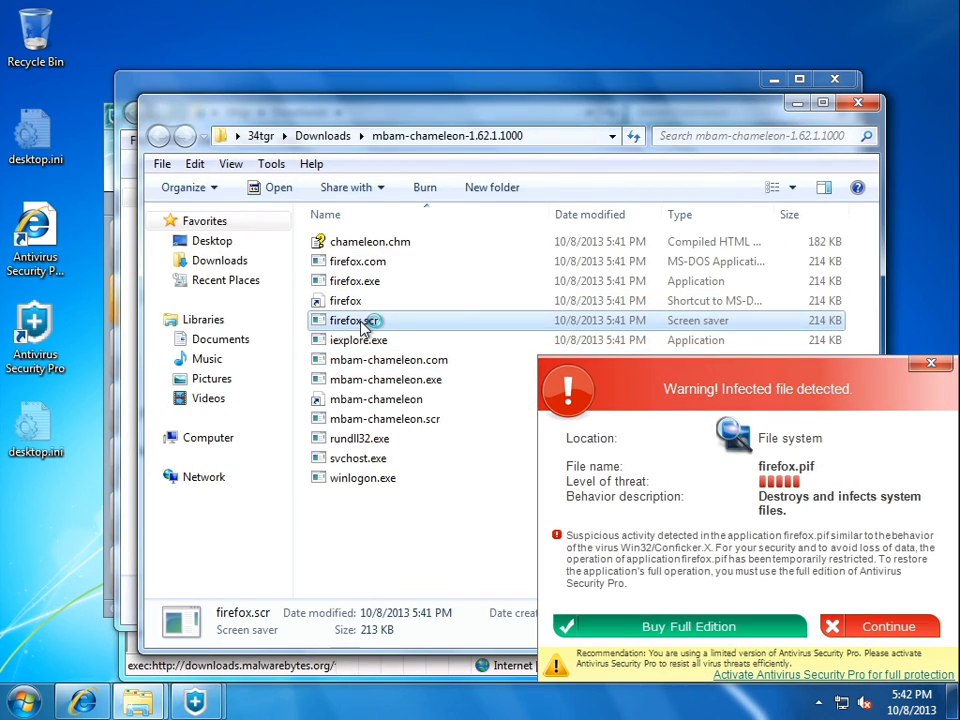
{"action": "left_click", "coordinate": [527, 370]}
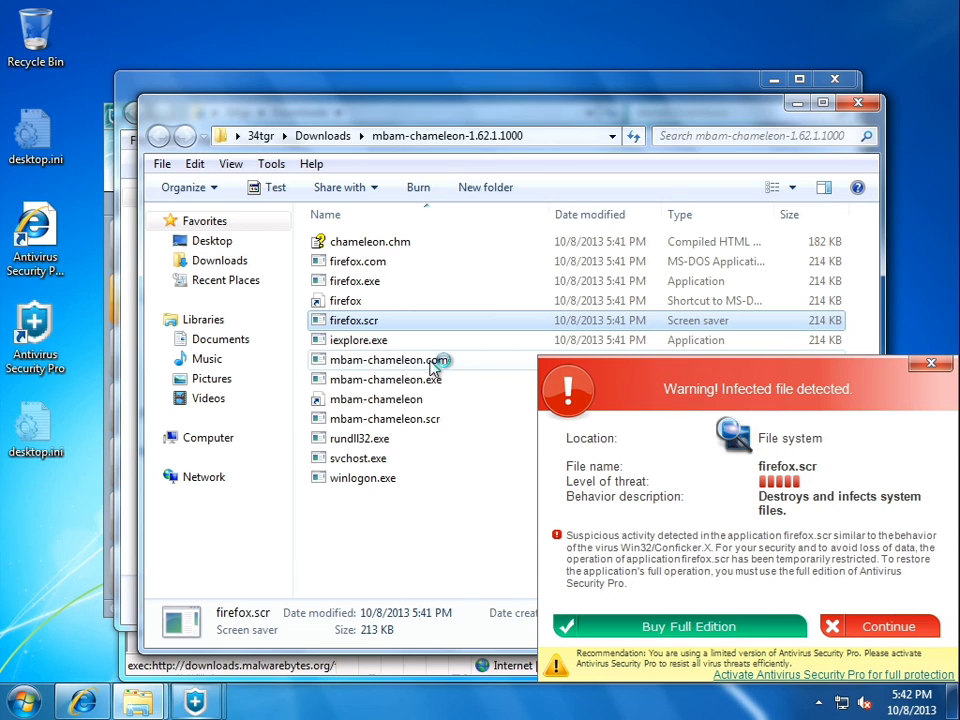
Run iexplore.exe from the Chameleon folder, let it install and update Malwarebytes Anti-Malware, and acknowledge the database update message.
{"action": "left_click", "coordinate": [397, 342]}
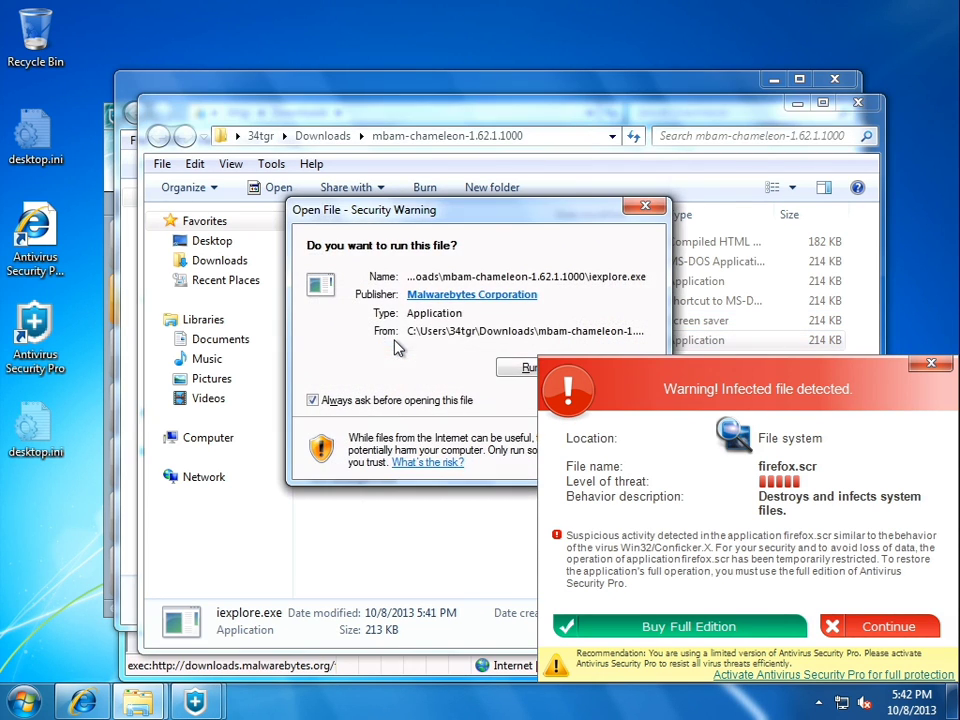
{"action": "left_click", "coordinate": [525, 366]}
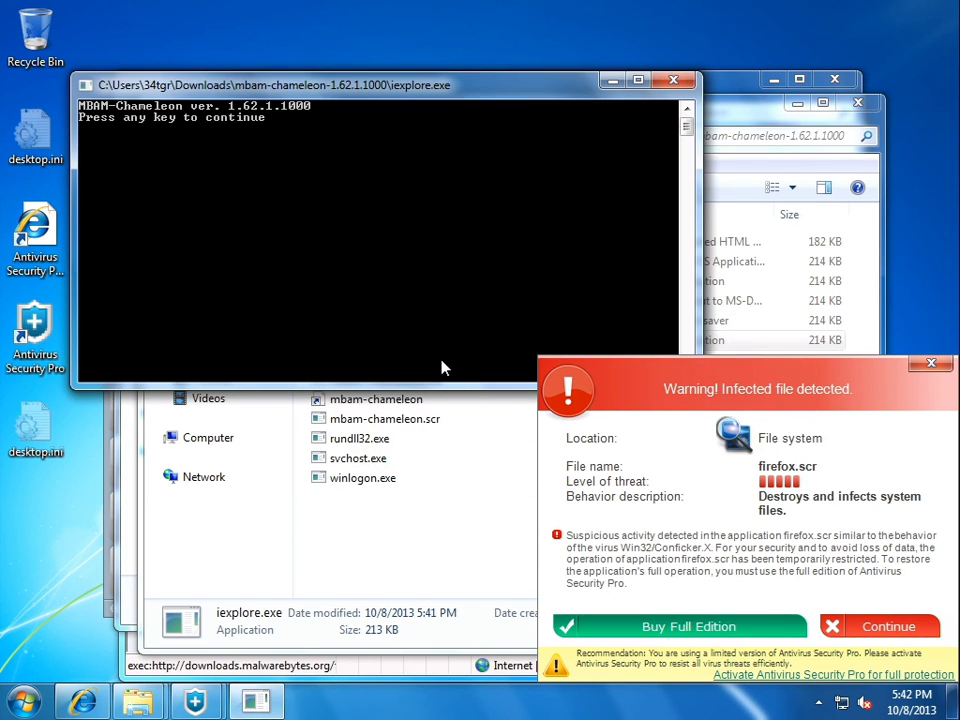
{"action": "key", "text": "Return"}
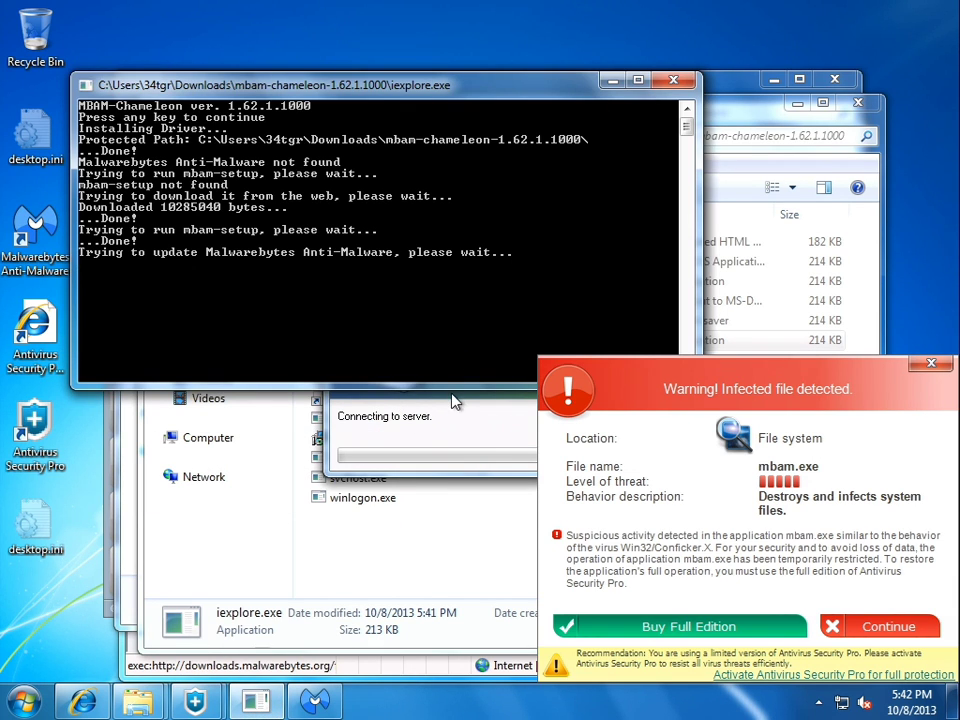
{"action": "left_click", "coordinate": [435, 407]}
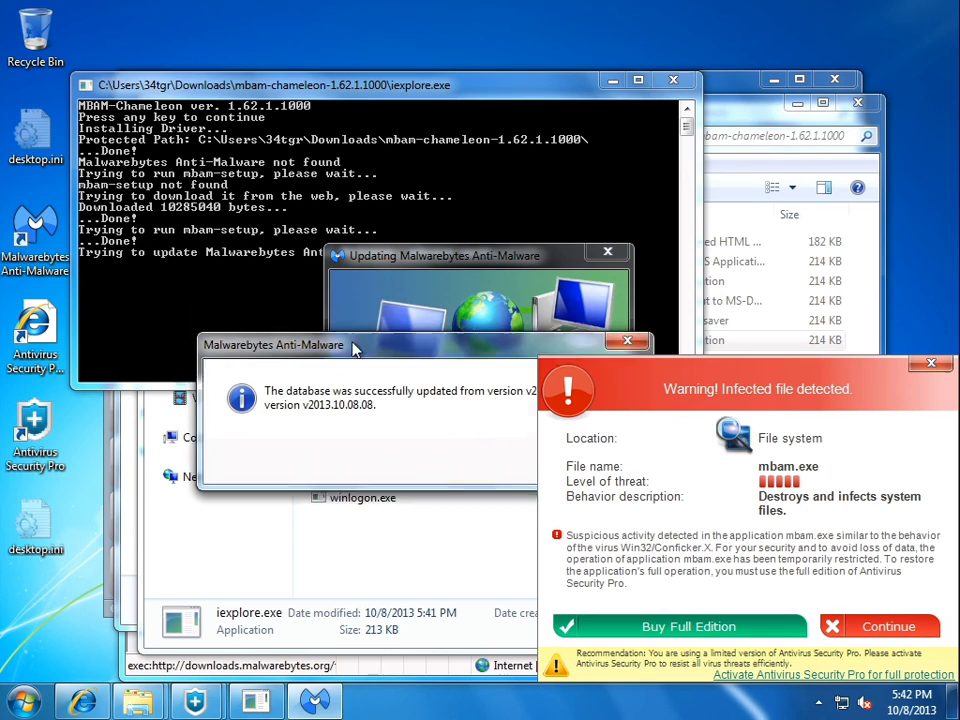
{"action": "left_click", "coordinate": [505, 505]}
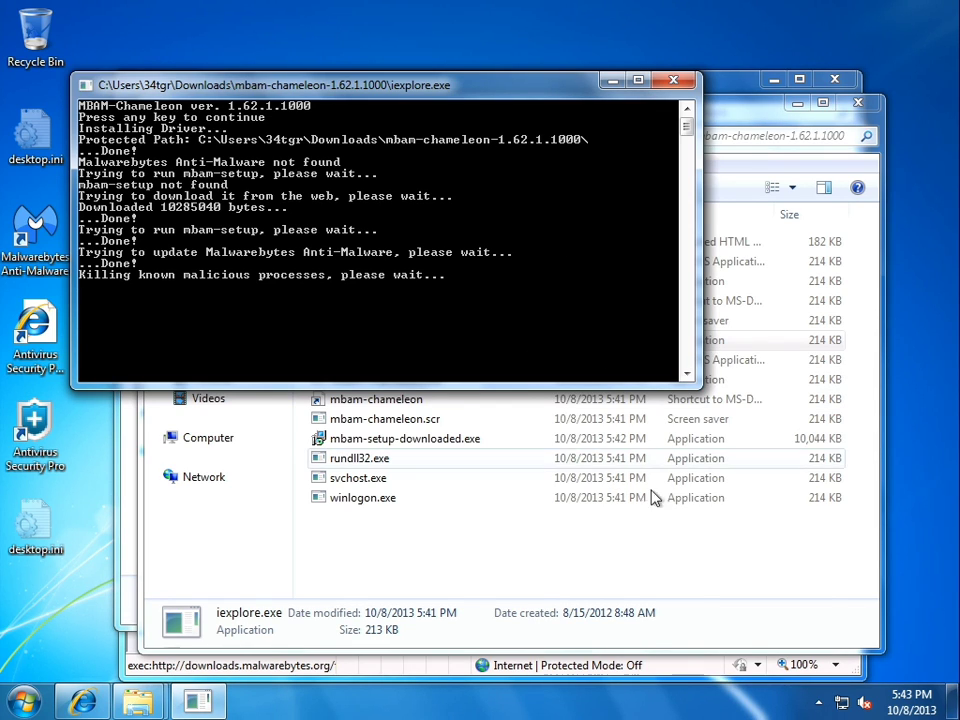
Check the hidden notification icons and the process list in Windows Task Manager for traces of the rogue, then close Task Manager.
{"action": "left_click", "coordinate": [819, 703]}
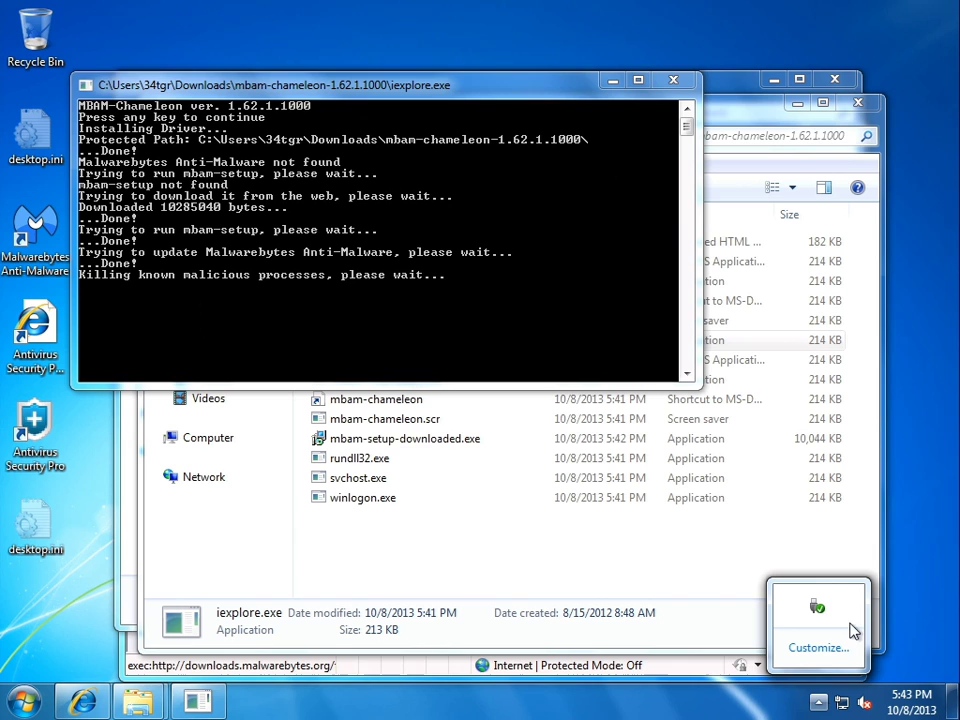
{"action": "right_click", "coordinate": [332, 712]}
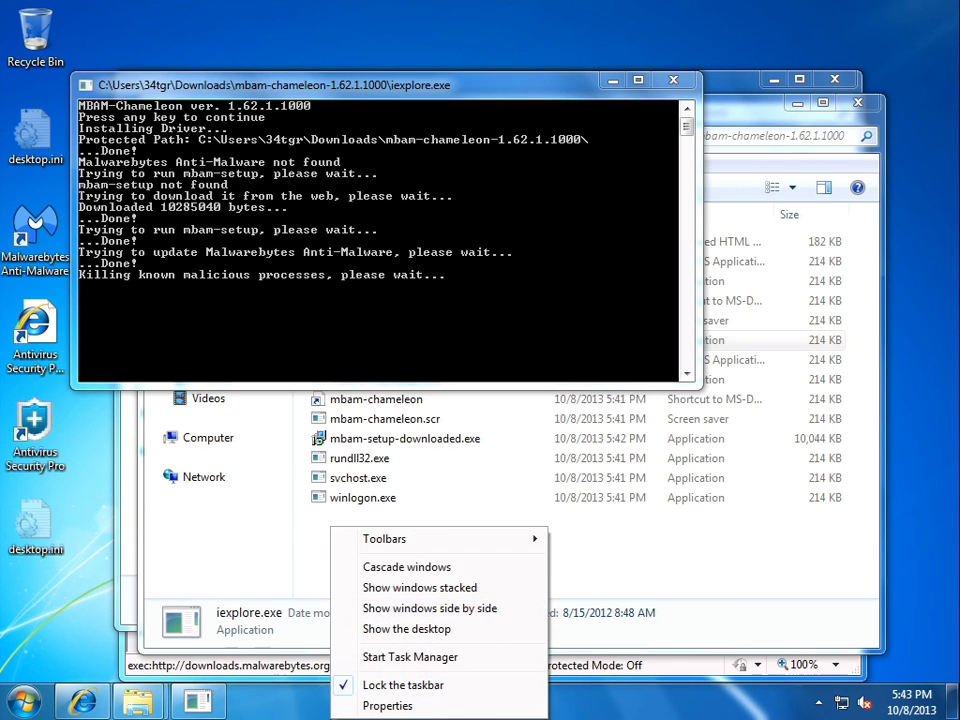
{"action": "left_click", "coordinate": [345, 657]}
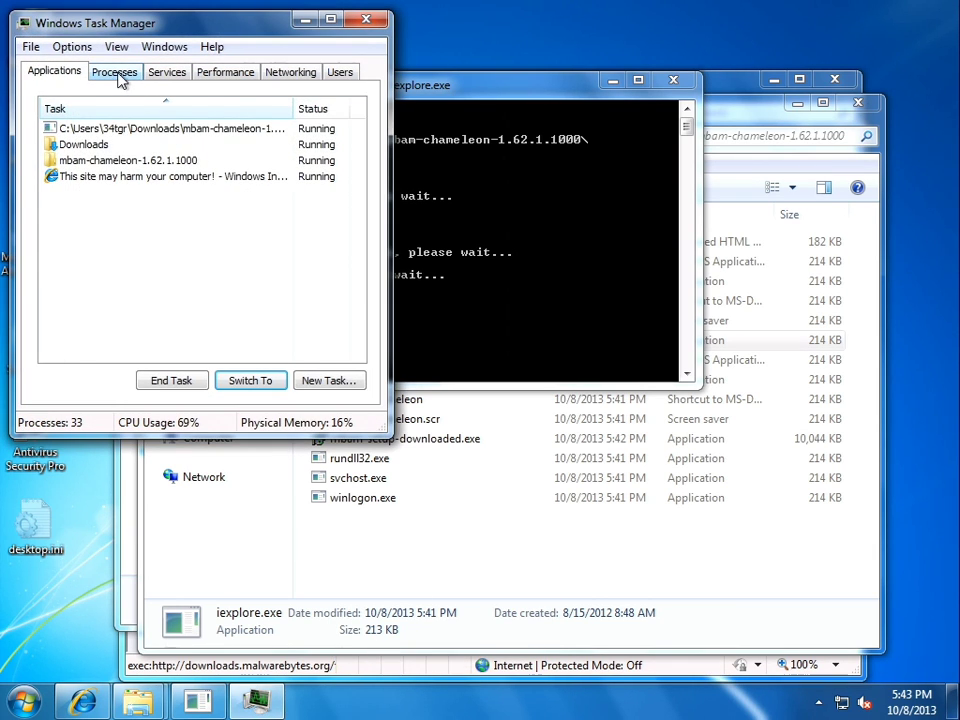
{"action": "left_click", "coordinate": [118, 80]}
{"action": "scroll", "coordinate": [150, 325], "scroll_direction": "down", "scroll_amount": 3}
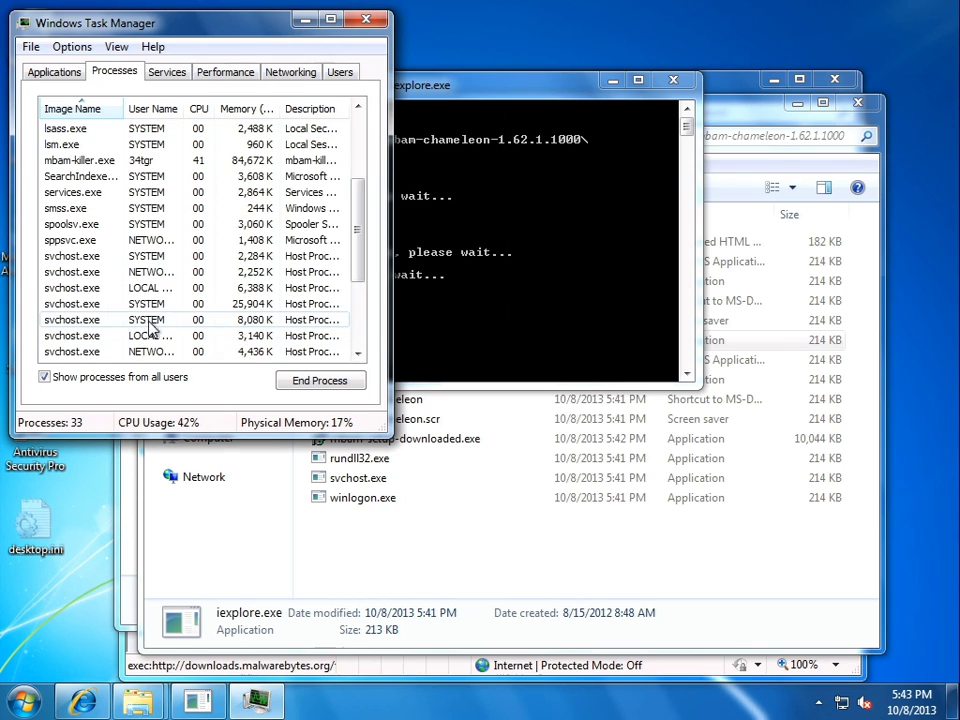
{"action": "scroll", "coordinate": [200, 315], "scroll_direction": "down", "scroll_amount": 3}
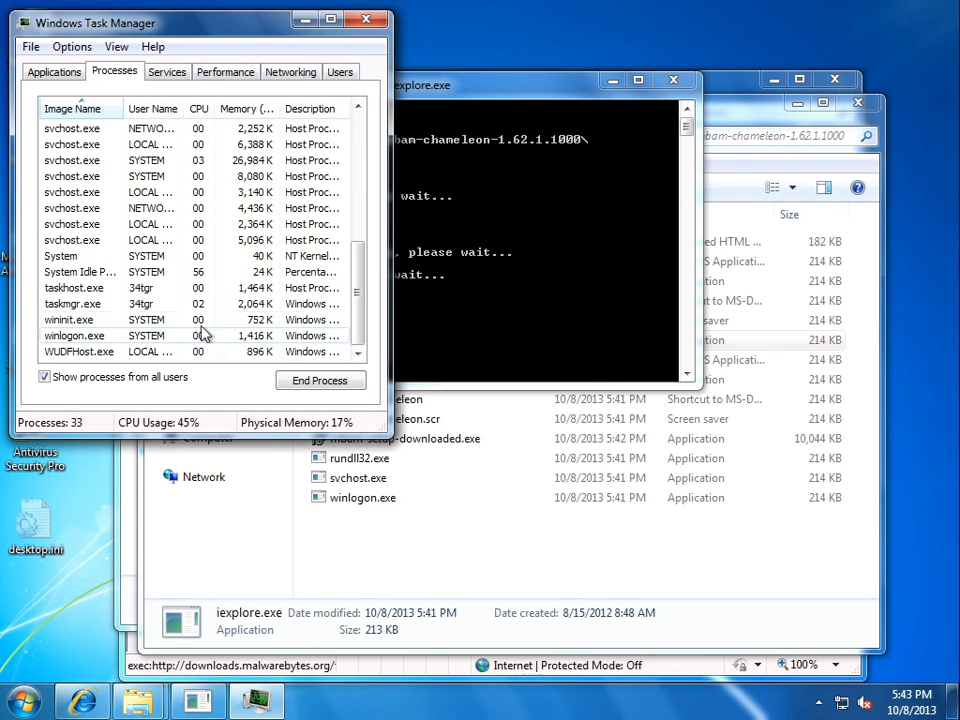
{"action": "left_click", "coordinate": [365, 19]}
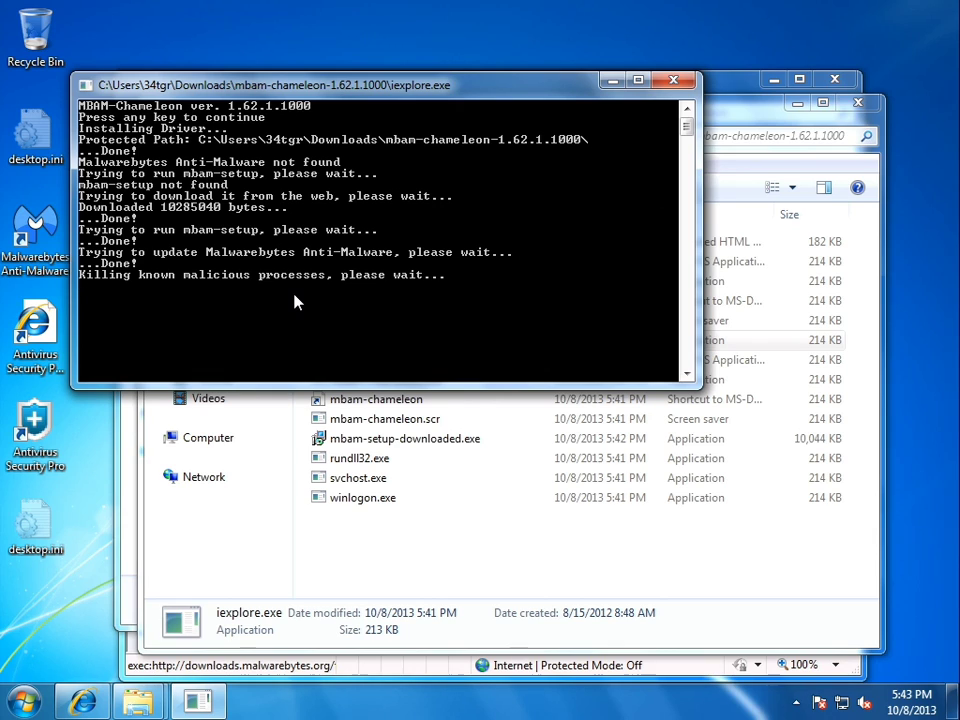
Review the Action Center messages and the hidden notification icons while malicious processes are being killed.
{"action": "left_click", "coordinate": [830, 704]}
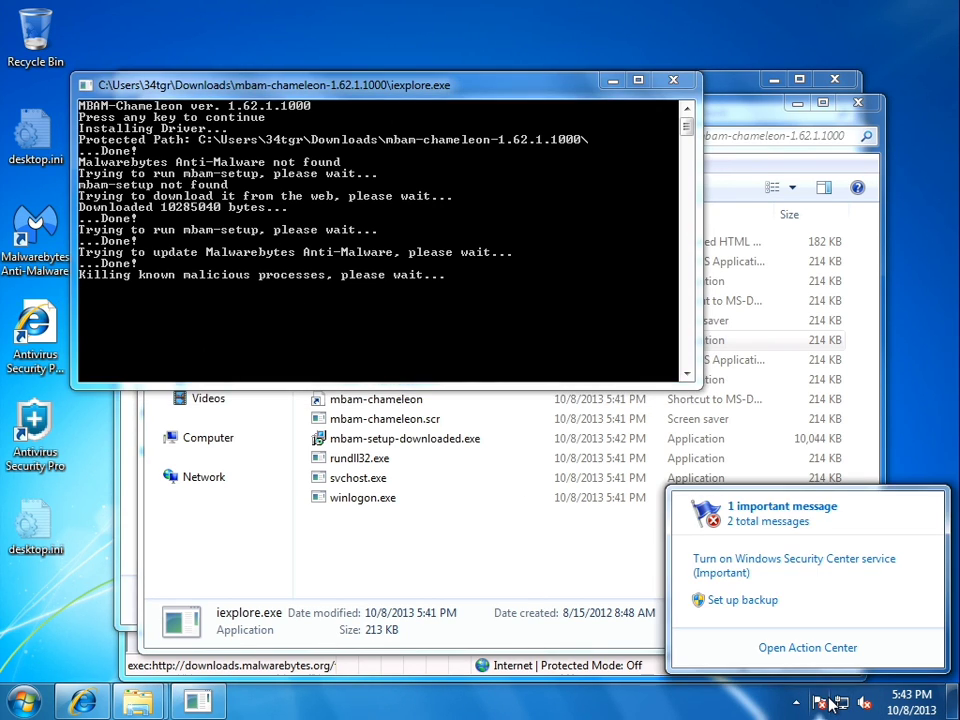
{"action": "left_click", "coordinate": [826, 707]}
{"action": "left_click", "coordinate": [797, 704]}
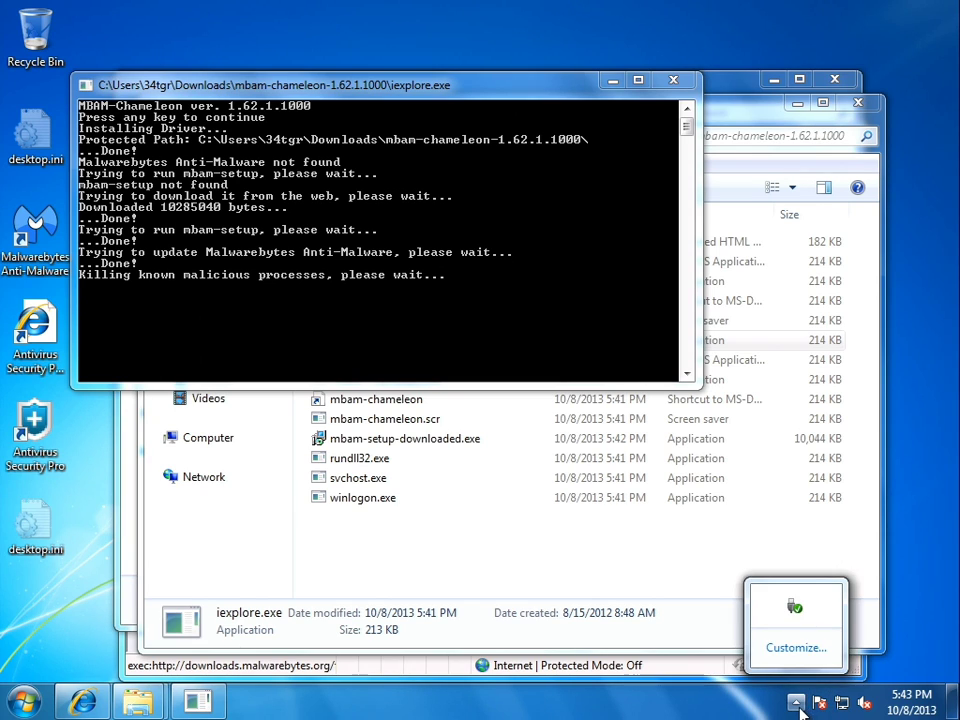
{"action": "left_click", "coordinate": [798, 705]}
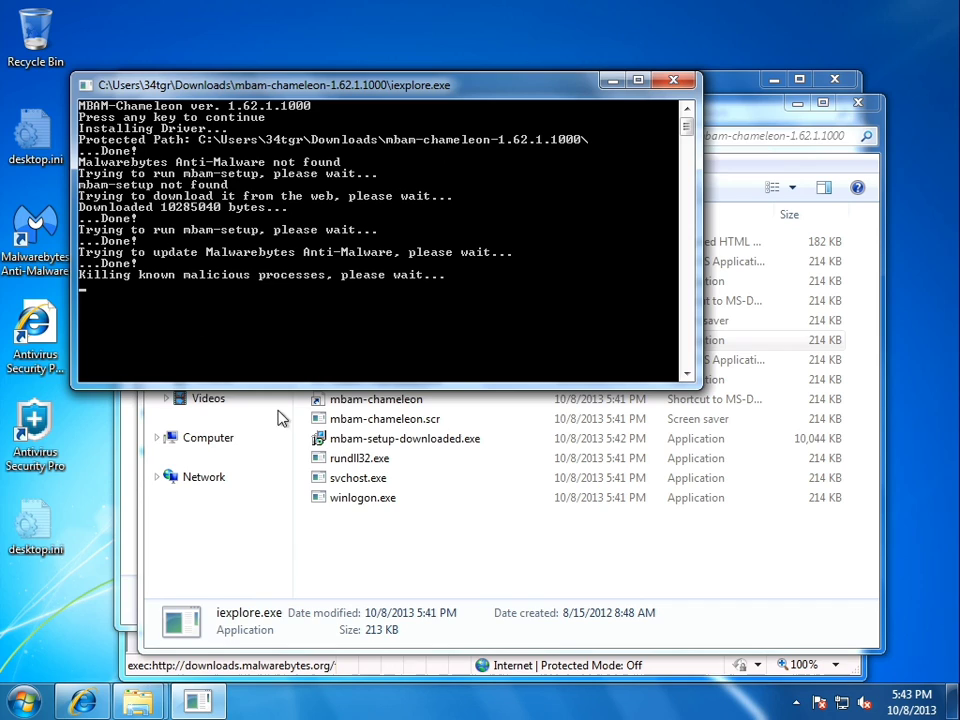
Launch Solitaire from the Windows programs and send the ace of spades to the foundation.
{"action": "left_click", "coordinate": [24, 703]}
{"action": "left_click", "coordinate": [50, 617]}
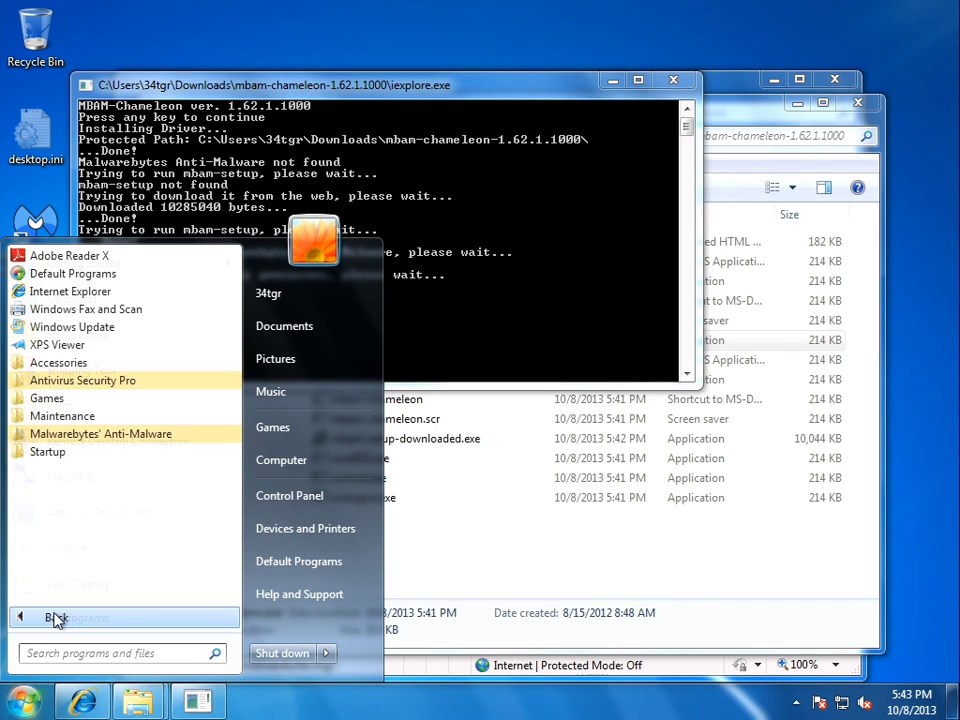
{"action": "left_click", "coordinate": [57, 619]}
{"action": "left_click", "coordinate": [62, 548]}
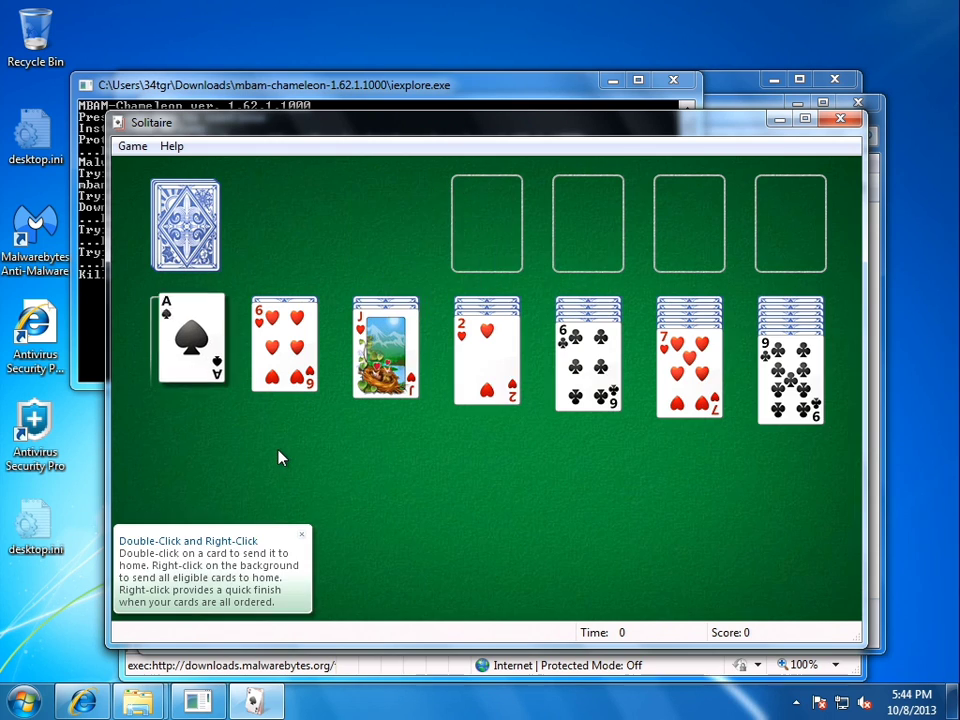
{"action": "right_click", "coordinate": [253, 397]}
Switch Solitaire to Vegas scoring and start a new game with the changed option.
{"action": "left_click", "coordinate": [132, 146]}
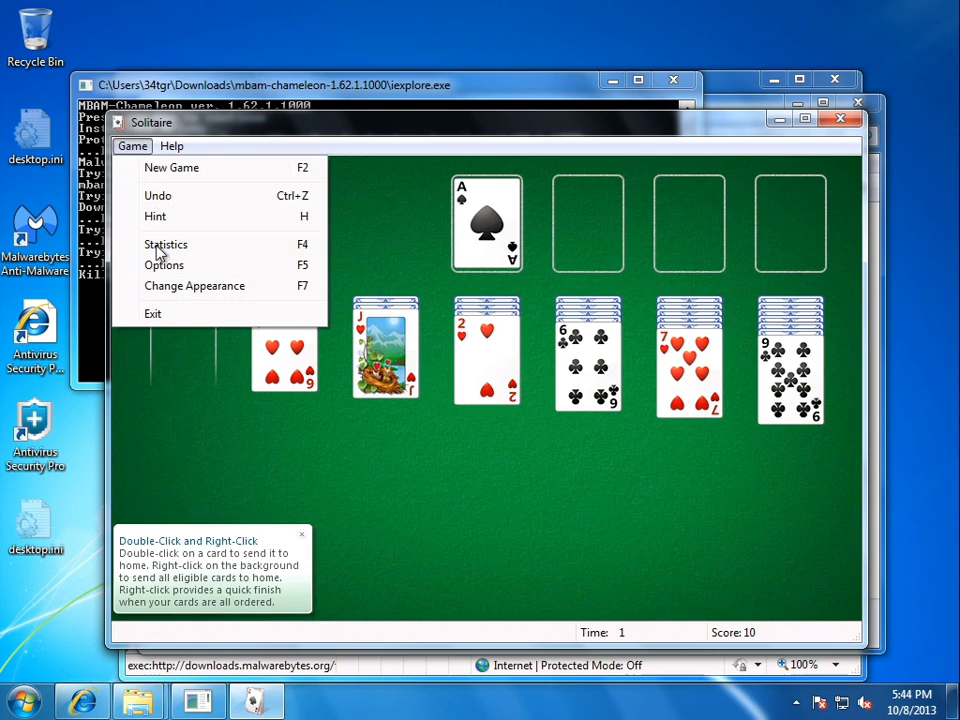
{"action": "left_click", "coordinate": [158, 266]}
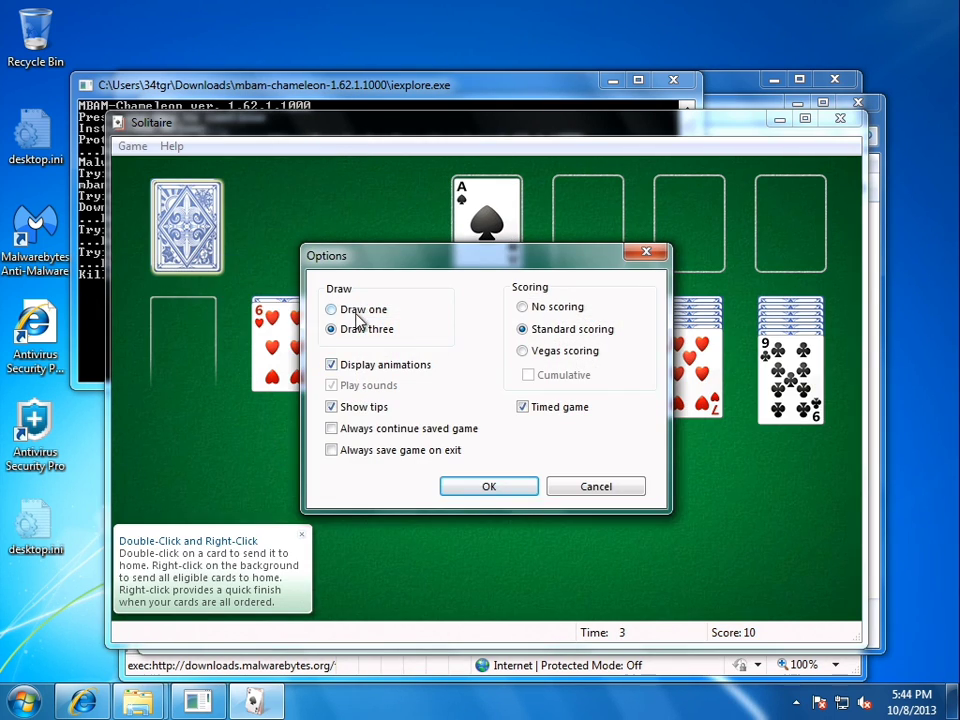
{"action": "left_click", "coordinate": [528, 356]}
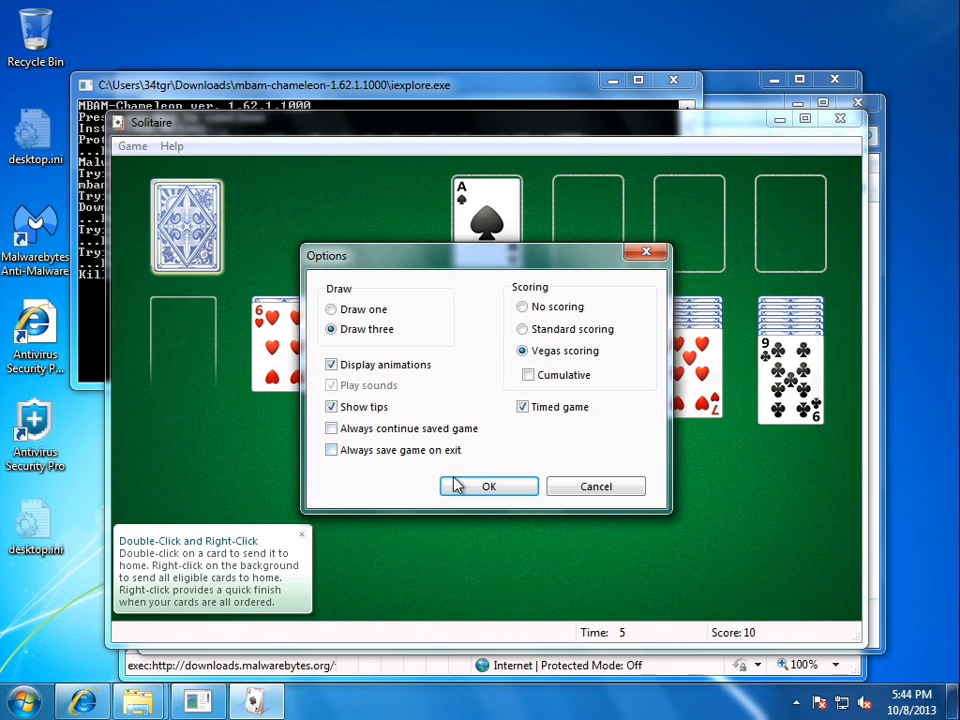
{"action": "left_click", "coordinate": [452, 486]}
{"action": "left_click", "coordinate": [418, 386]}
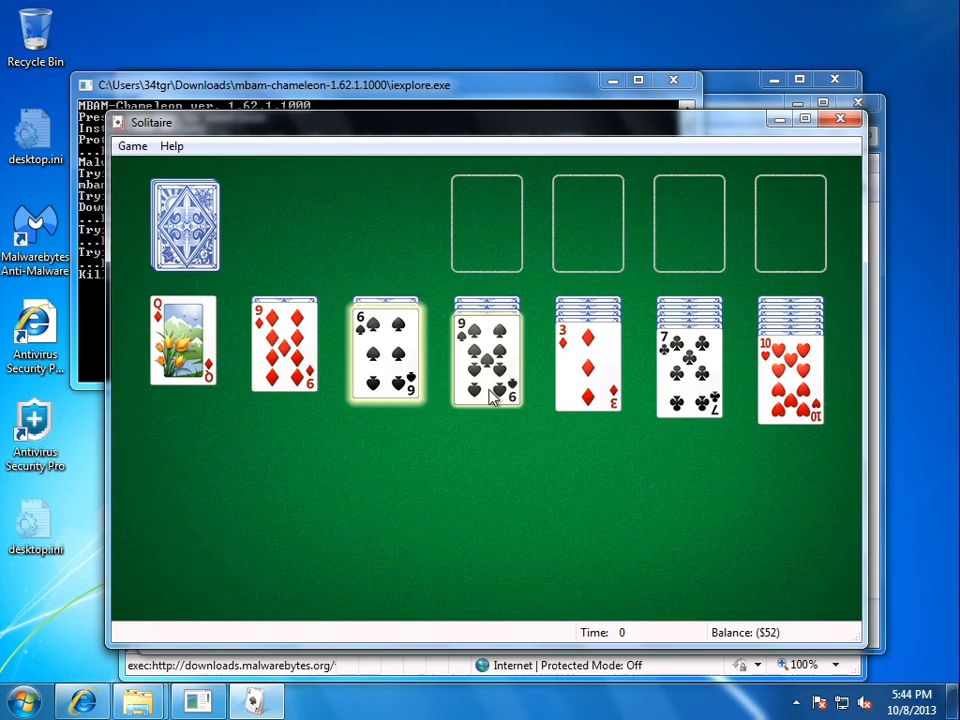
Play Solitaire moves, stacking the nine of spades on the ten of hearts and building the seven of clubs down to the five of spades.
{"action": "left_click_drag", "start_coordinate": [497, 392], "coordinate": [762, 400]}
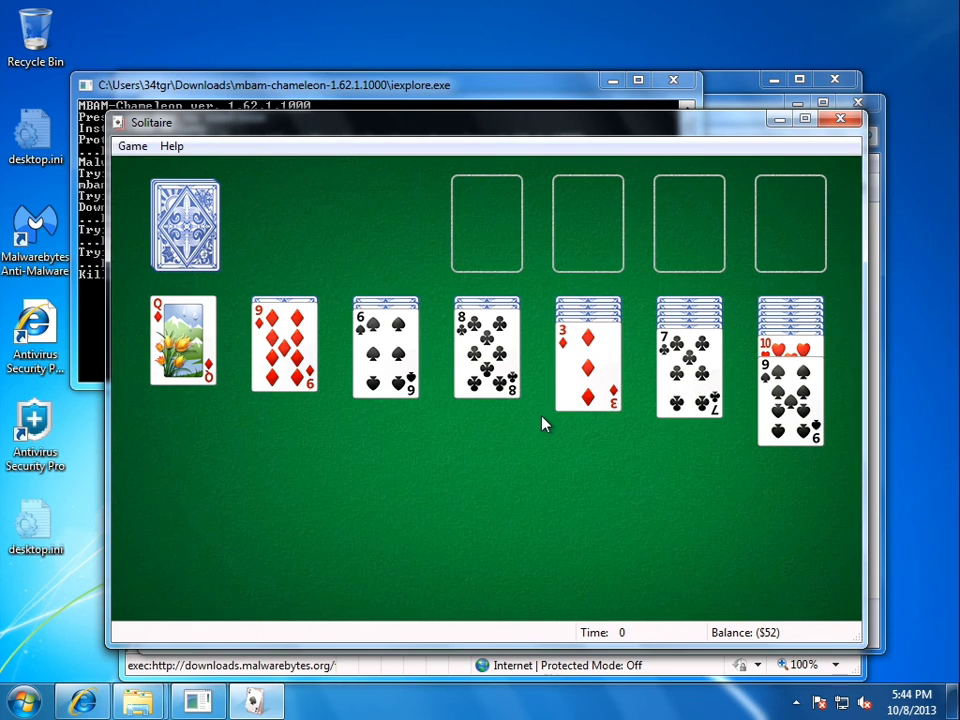
{"action": "left_click", "coordinate": [455, 368]}
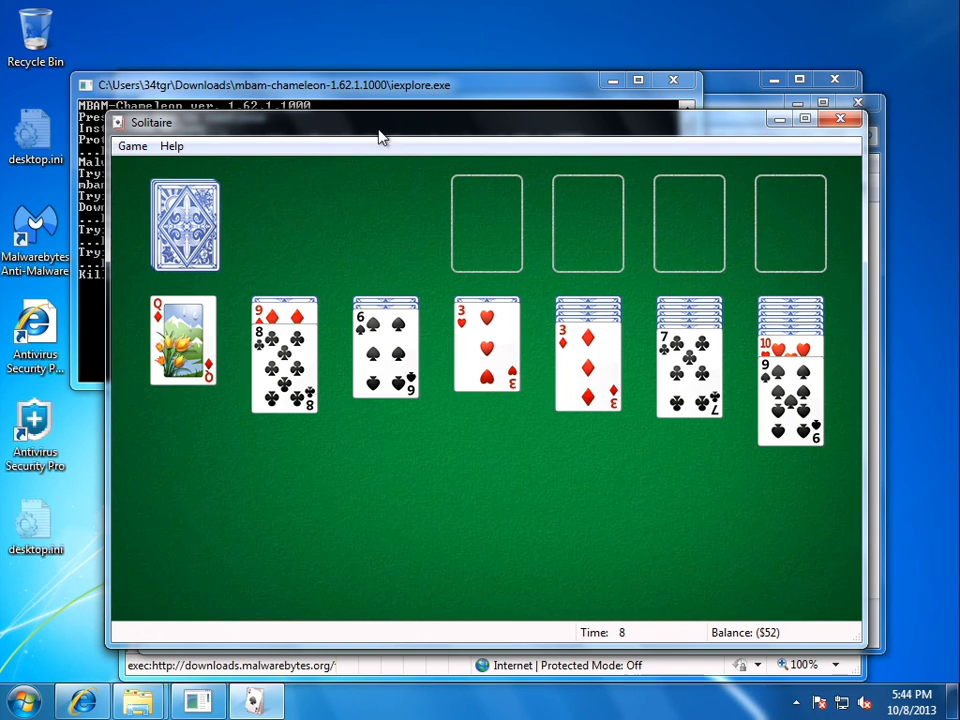
{"action": "left_click_drag", "start_coordinate": [380, 137], "coordinate": [433, 132]}
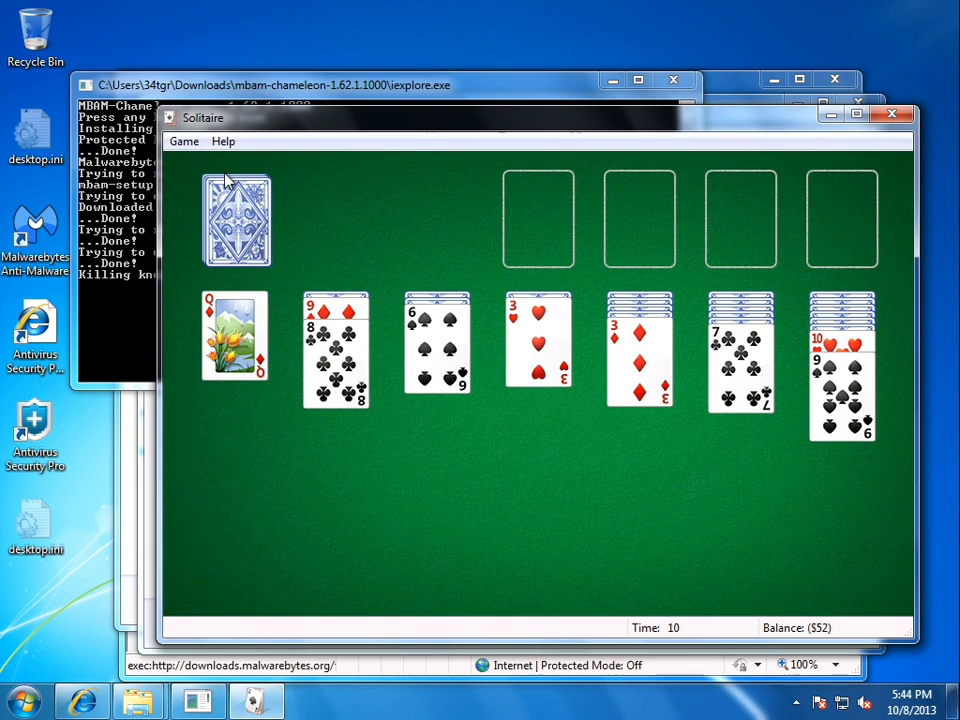
{"action": "left_click", "coordinate": [230, 185]}
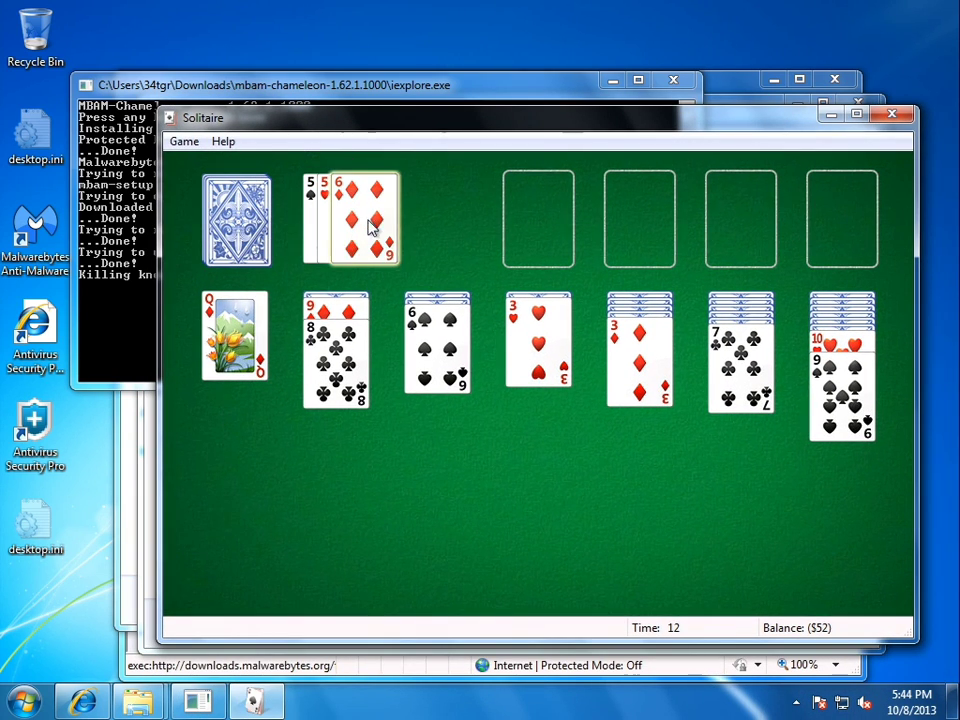
{"action": "left_click_drag", "start_coordinate": [370, 228], "coordinate": [740, 388]}
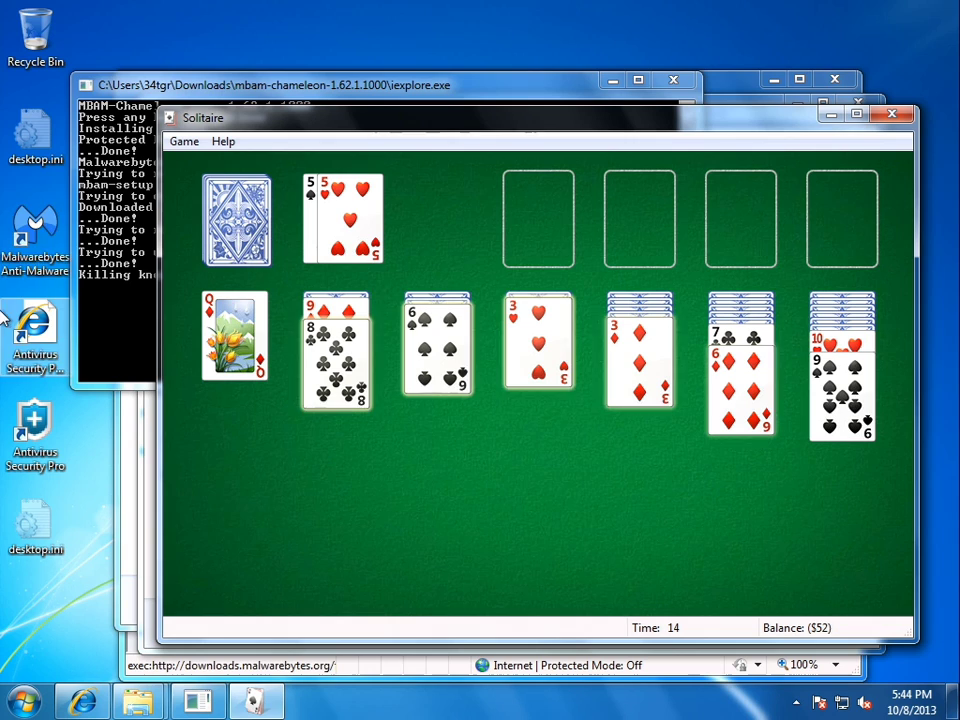
{"action": "left_click_drag", "start_coordinate": [339, 219], "coordinate": [740, 415]}
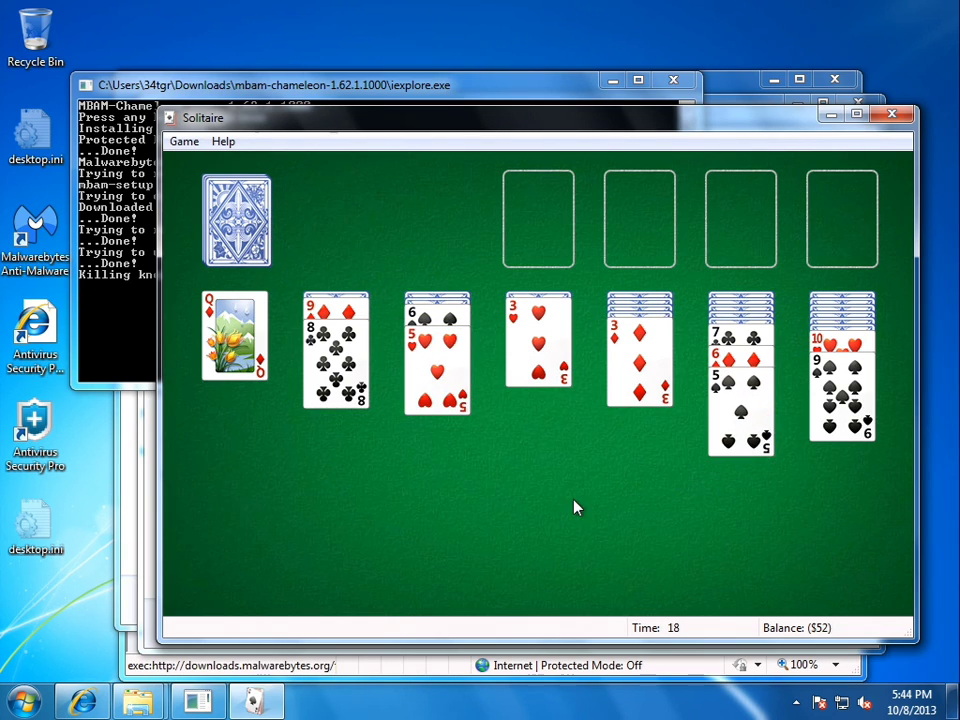
Deal three more cards from the Solitaire stock and close the game.
{"action": "left_click", "coordinate": [237, 220]}
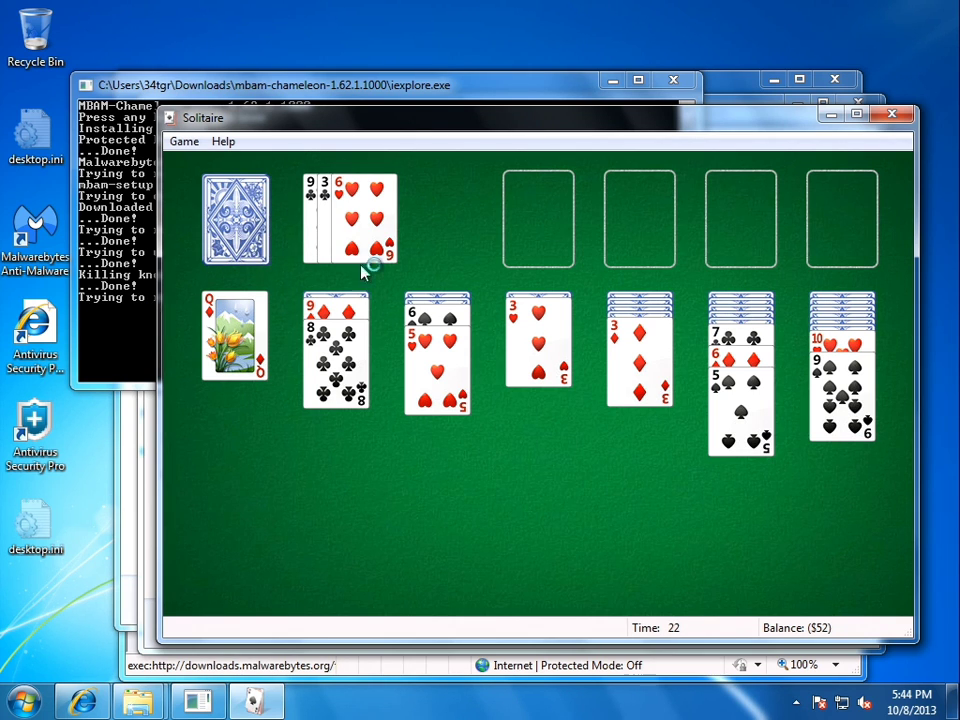
{"action": "left_click", "coordinate": [891, 114]}
{"action": "left_click", "coordinate": [573, 394]}
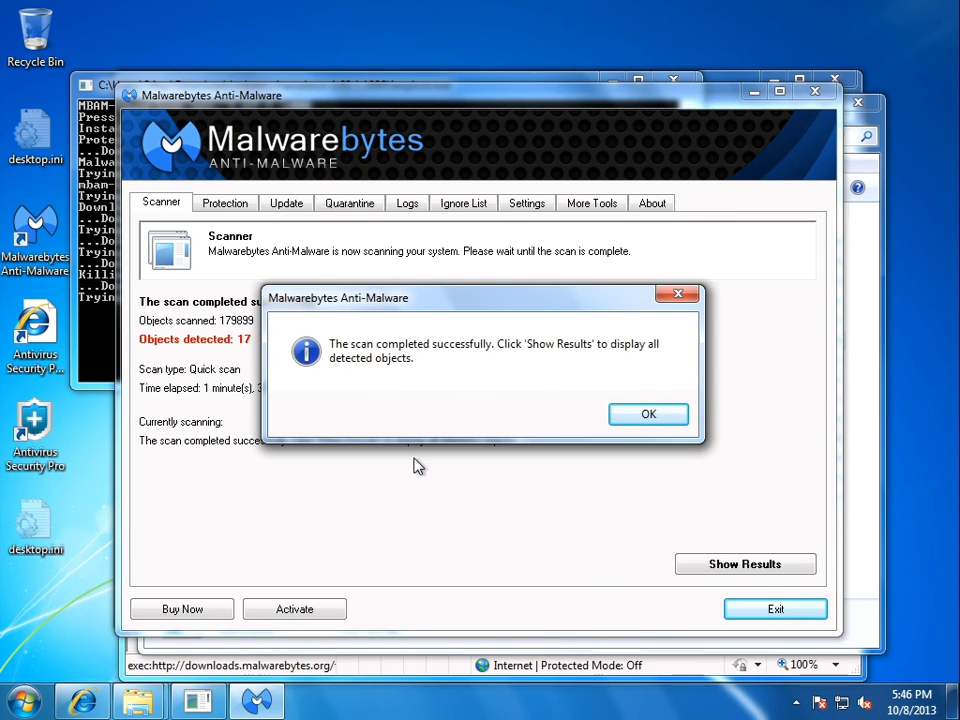
Show the results of the completed Malwarebytes quick scan and remove all selected threats.
{"action": "left_click", "coordinate": [655, 417]}
{"action": "left_click", "coordinate": [728, 566]}
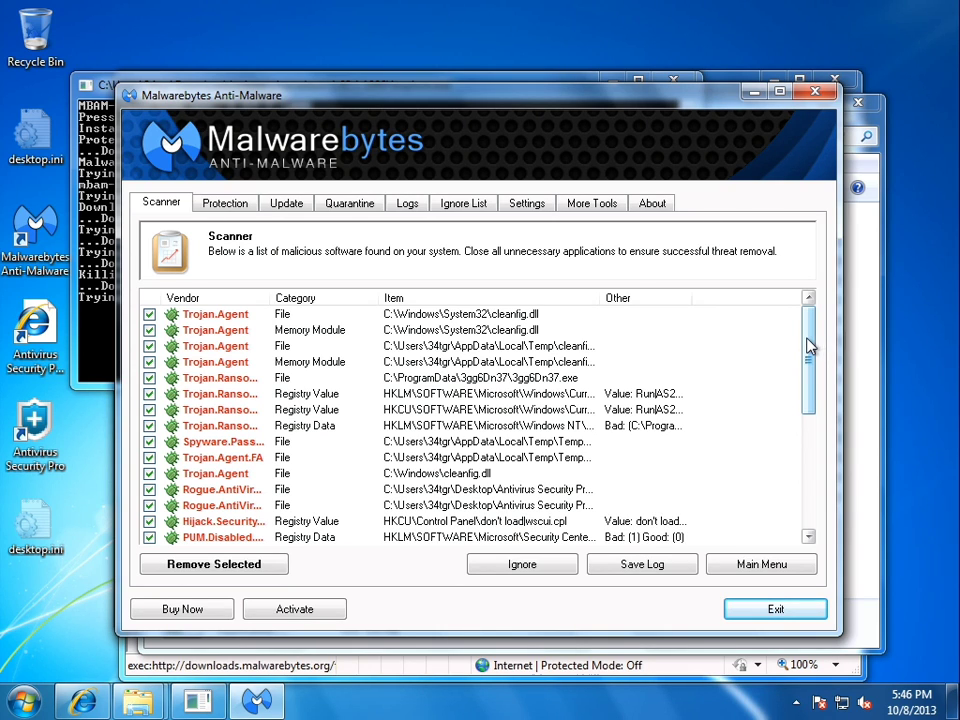
{"action": "left_click_drag", "start_coordinate": [810, 345], "coordinate": [782, 214]}
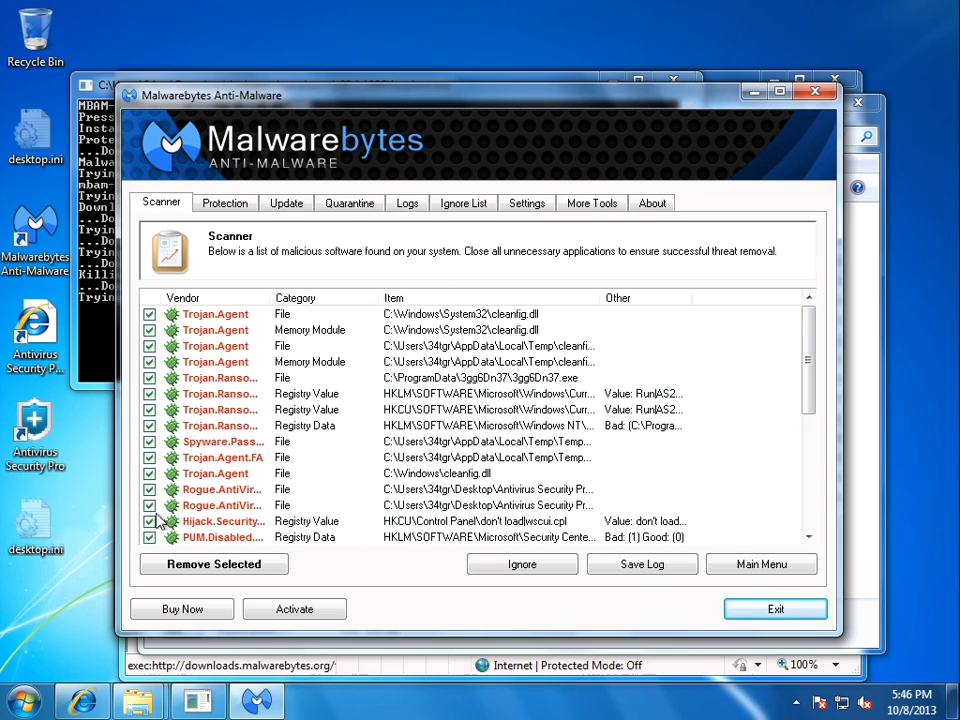
{"action": "left_click", "coordinate": [205, 564]}
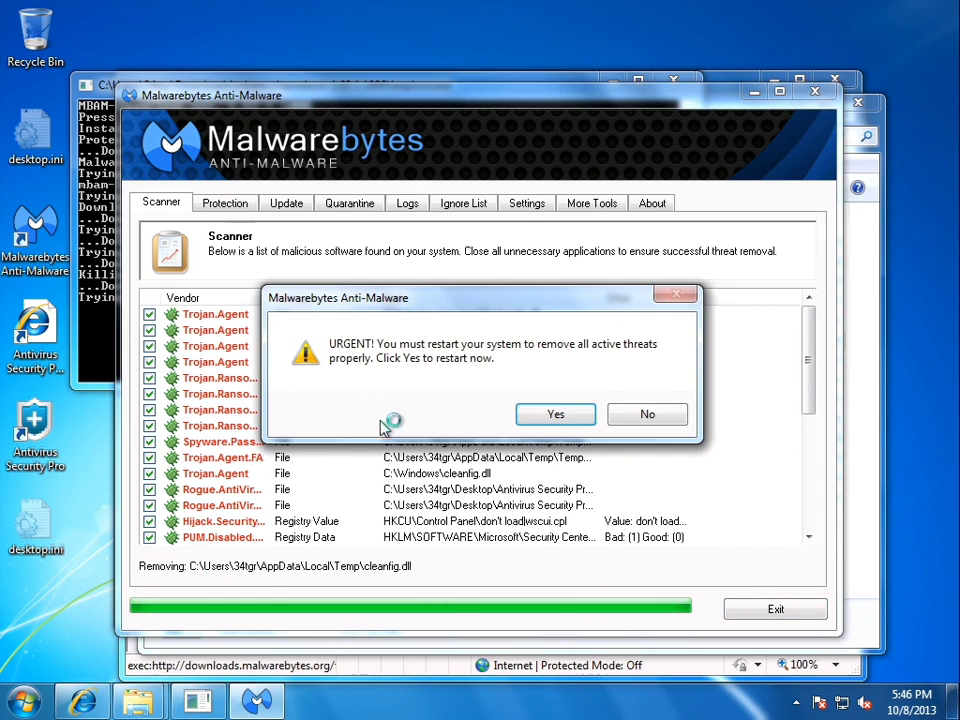
Agree to restart the system so that Malwarebytes can finish removing the active threats.
{"action": "left_click", "coordinate": [574, 414]}
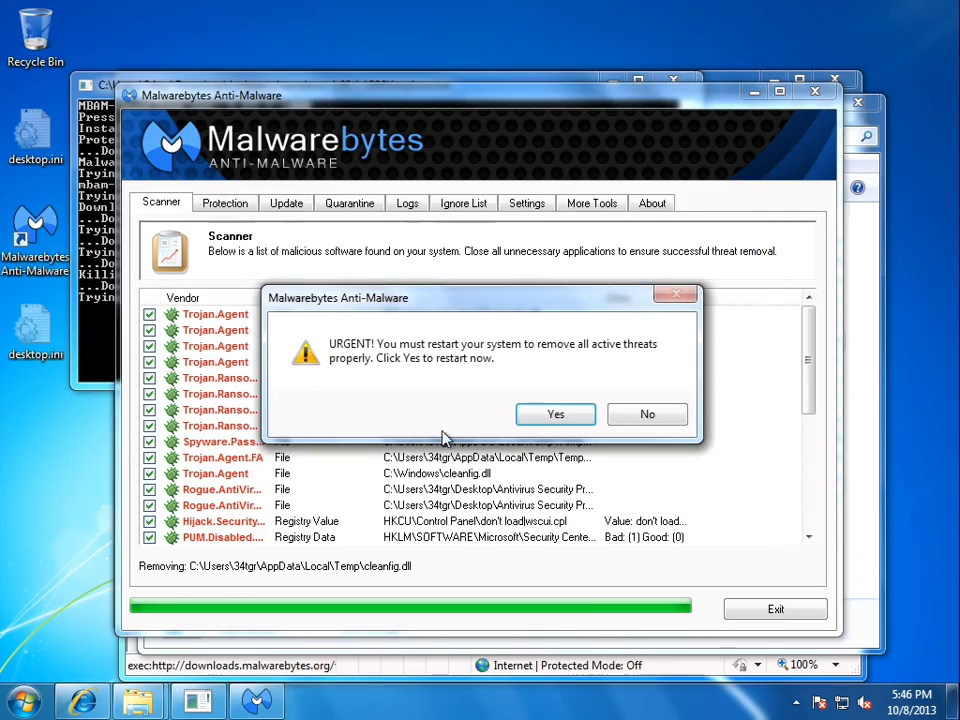
{"action": "left_click", "coordinate": [545, 418]}
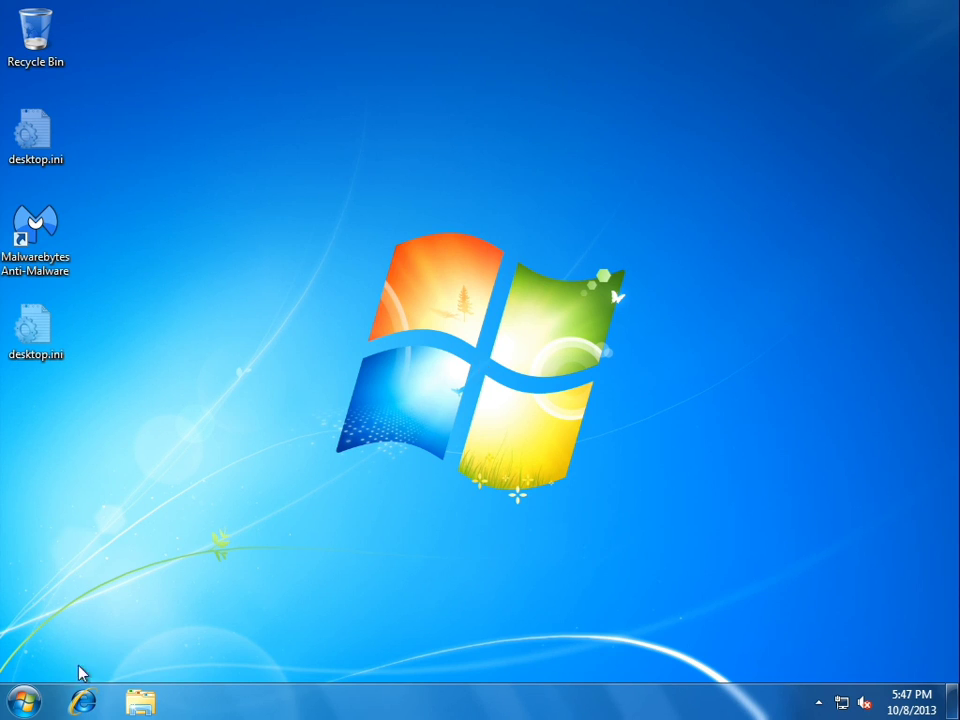
Try to launch Antivirus Security Pro from its leftover Start menu entry and delete the broken shortcut.
{"action": "left_click", "coordinate": [22, 700]}
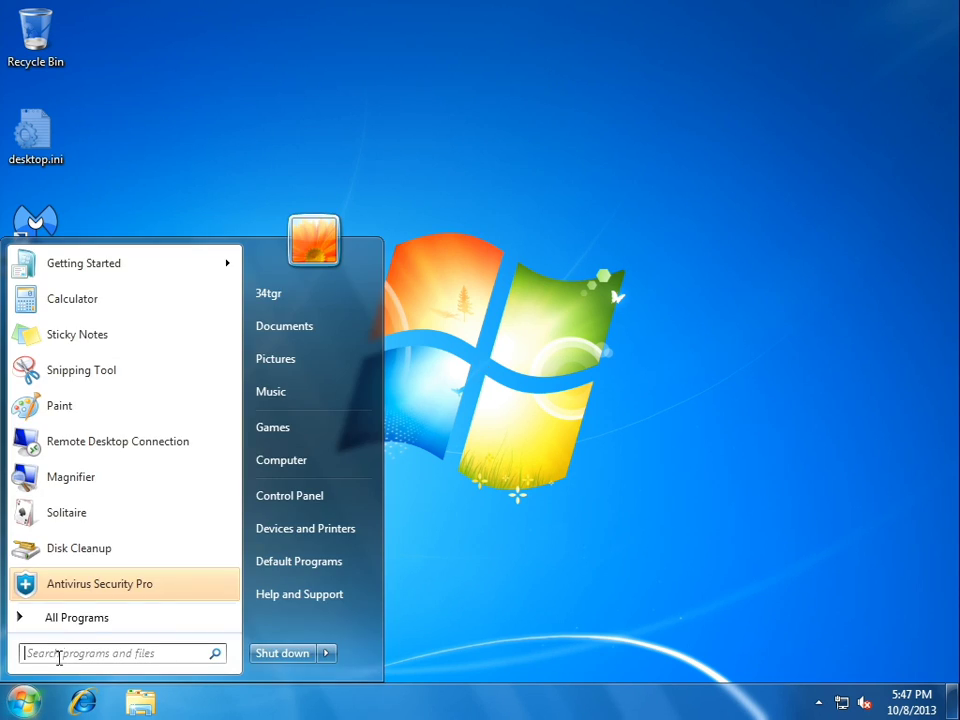
{"action": "left_click", "coordinate": [98, 588]}
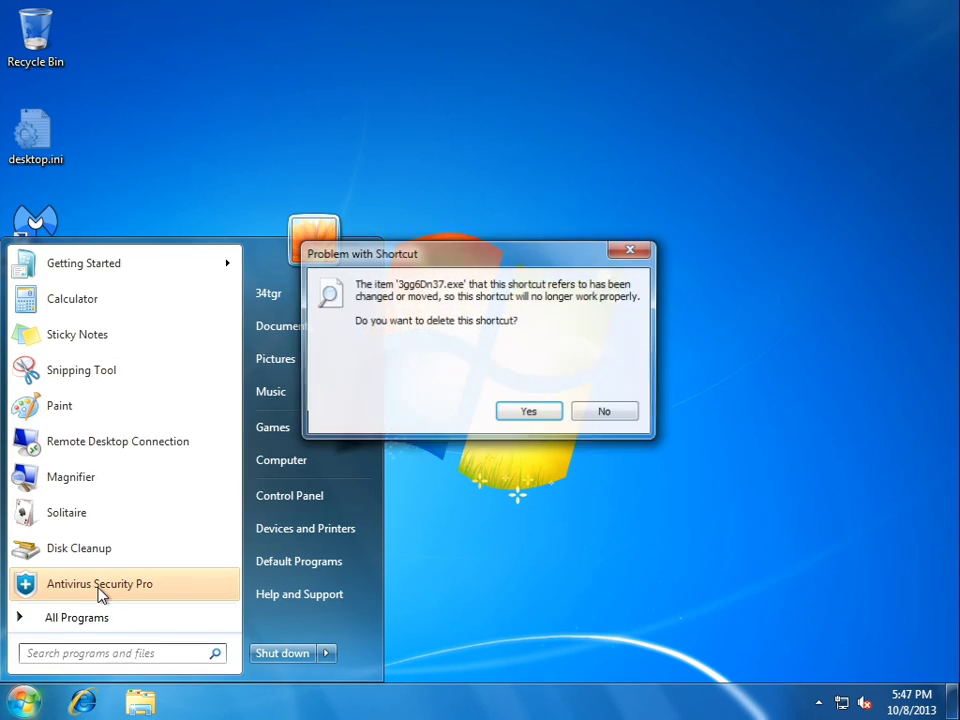
{"action": "left_click", "coordinate": [529, 416]}
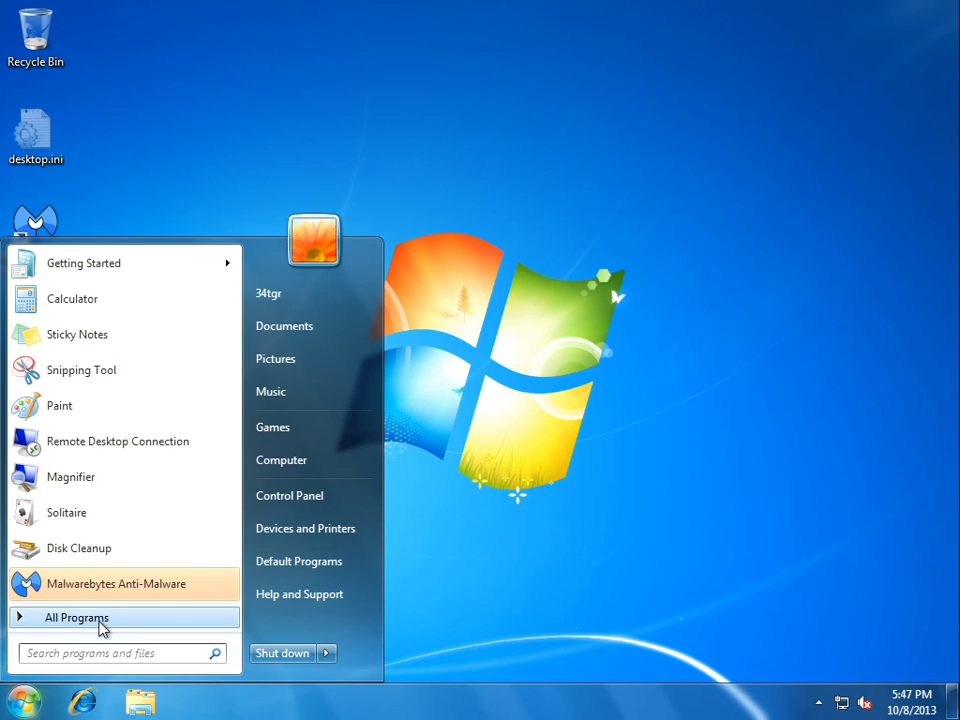
Find the leftover Antivirus Security Pro program folder and open the rogue's website from its link.
{"action": "left_click", "coordinate": [100, 618]}
{"action": "left_click", "coordinate": [130, 364]}
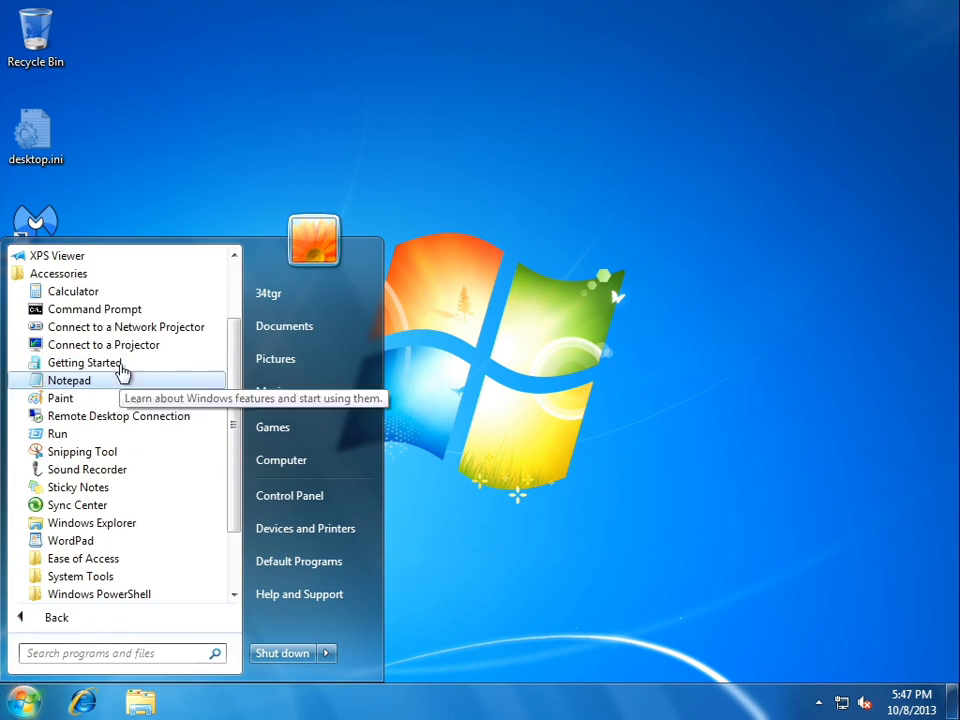
{"action": "left_click", "coordinate": [88, 276]}
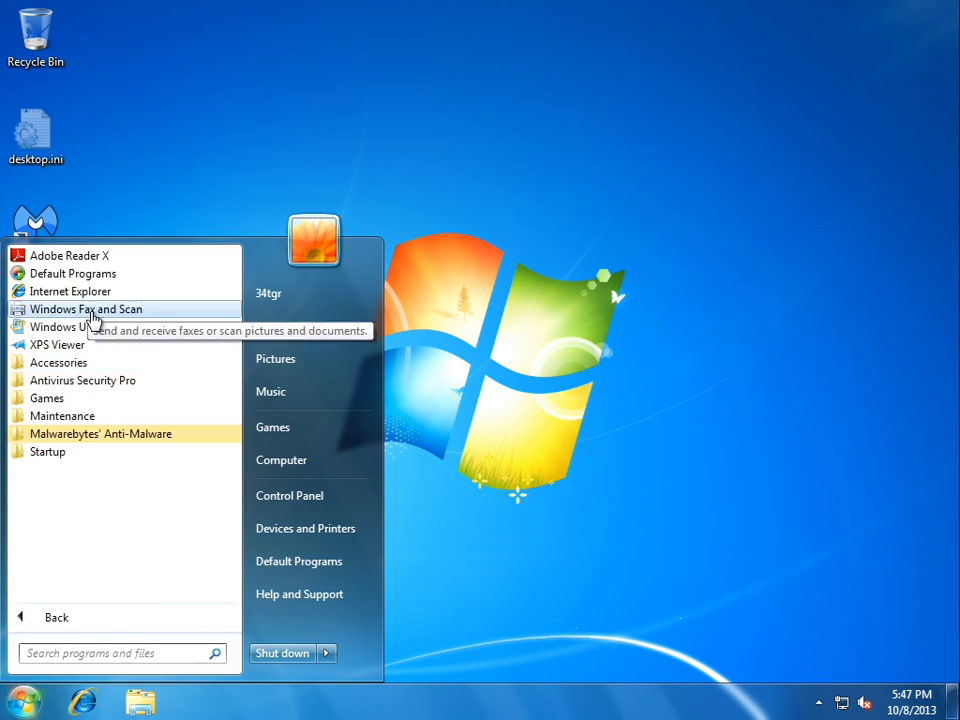
{"action": "left_click", "coordinate": [75, 380]}
{"action": "left_click", "coordinate": [98, 405]}
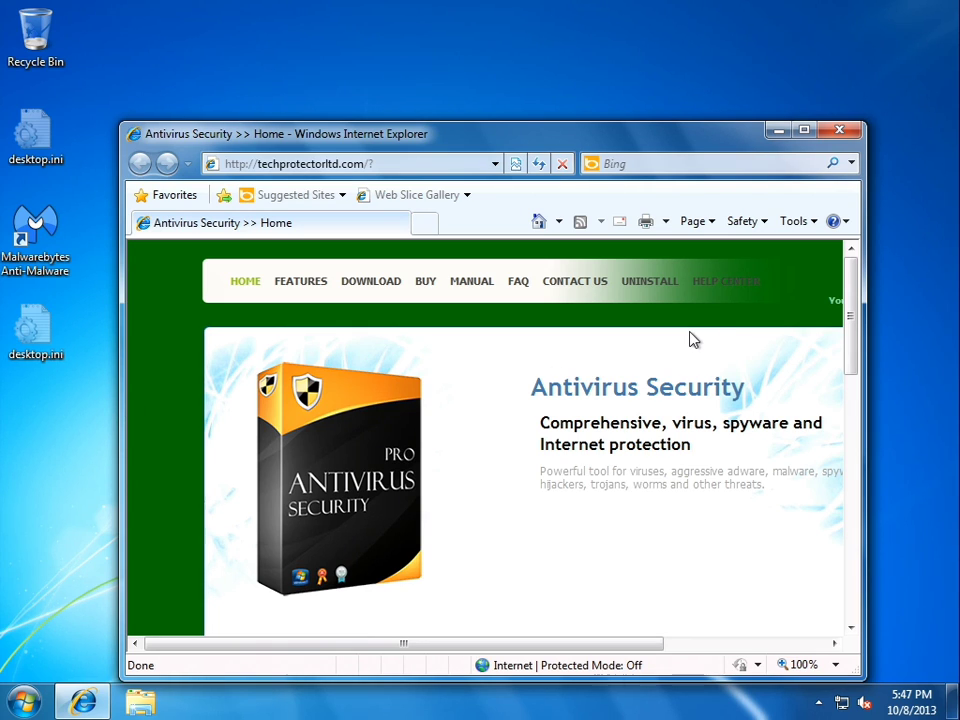
Open the site's Uninstall page and examine the uninstalling risks, the reason form and the uninstaller instructions.
{"action": "left_click", "coordinate": [663, 288]}
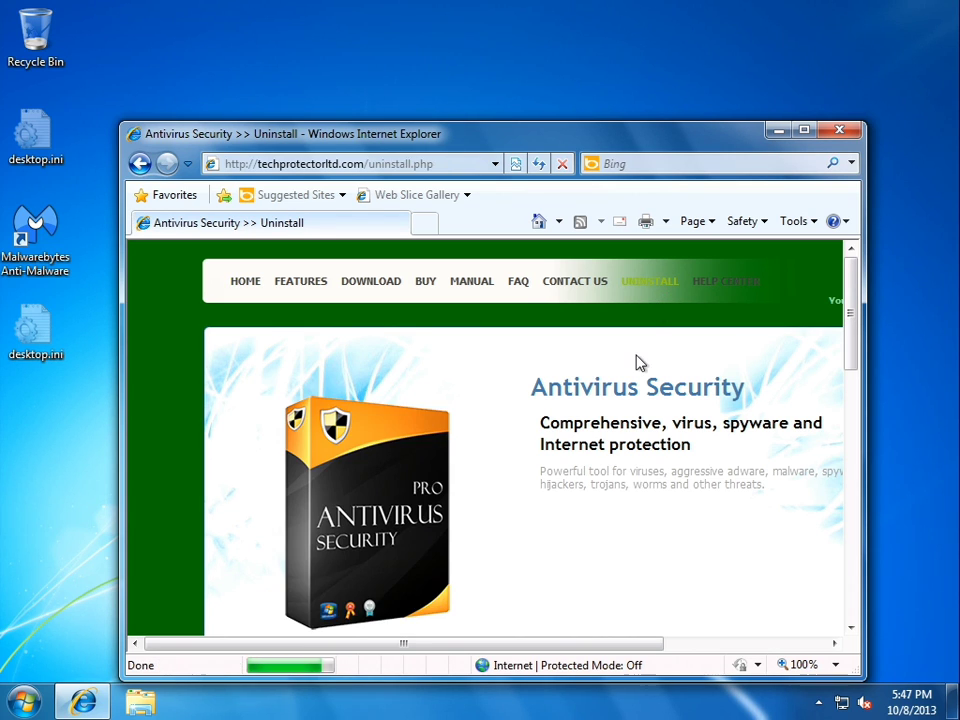
{"action": "scroll", "coordinate": [640, 363], "scroll_direction": "down", "scroll_amount": 3}
{"action": "scroll", "coordinate": [633, 405], "scroll_direction": "down", "scroll_amount": 1}
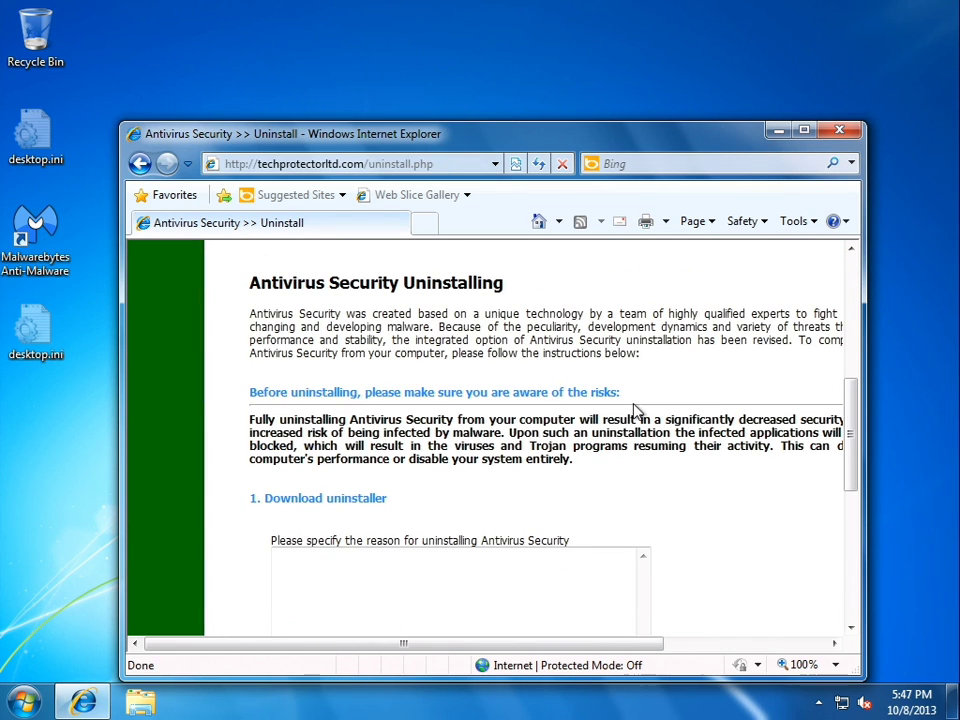
{"action": "scroll", "coordinate": [566, 446], "scroll_direction": "down", "scroll_amount": 3}
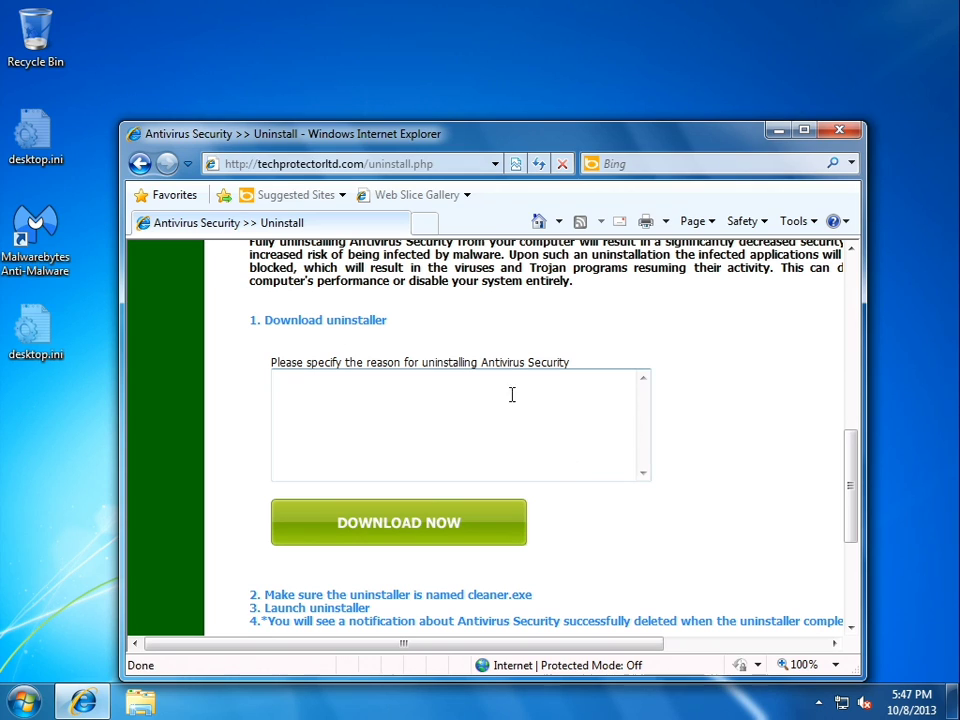
{"action": "scroll", "coordinate": [474, 467], "scroll_direction": "down", "scroll_amount": 2}
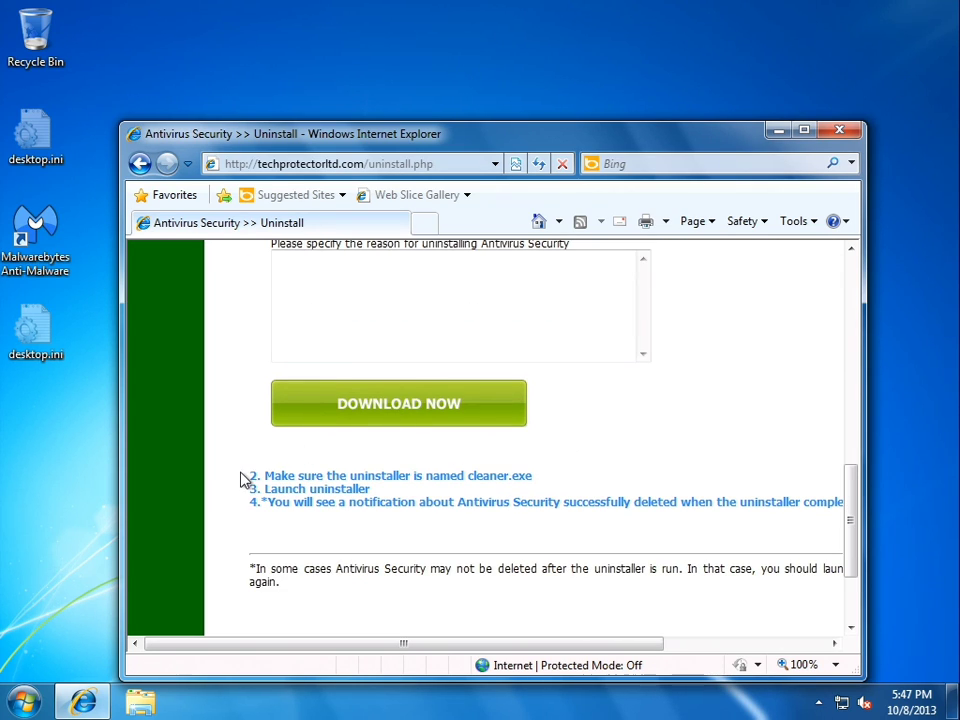
Try to download the uninstaller, giving "dsedp;ljdsoiuesojiojgrejgre" as the reason for uninstalling.
{"action": "middle_click", "coordinate": [303, 494]}
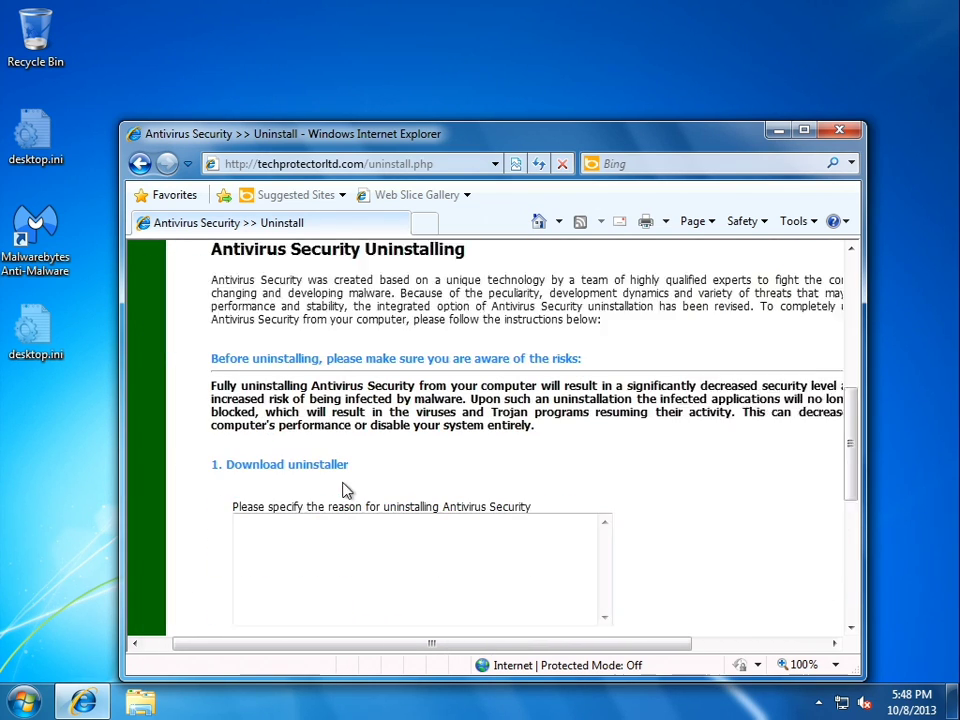
{"action": "middle_click", "coordinate": [333, 484]}
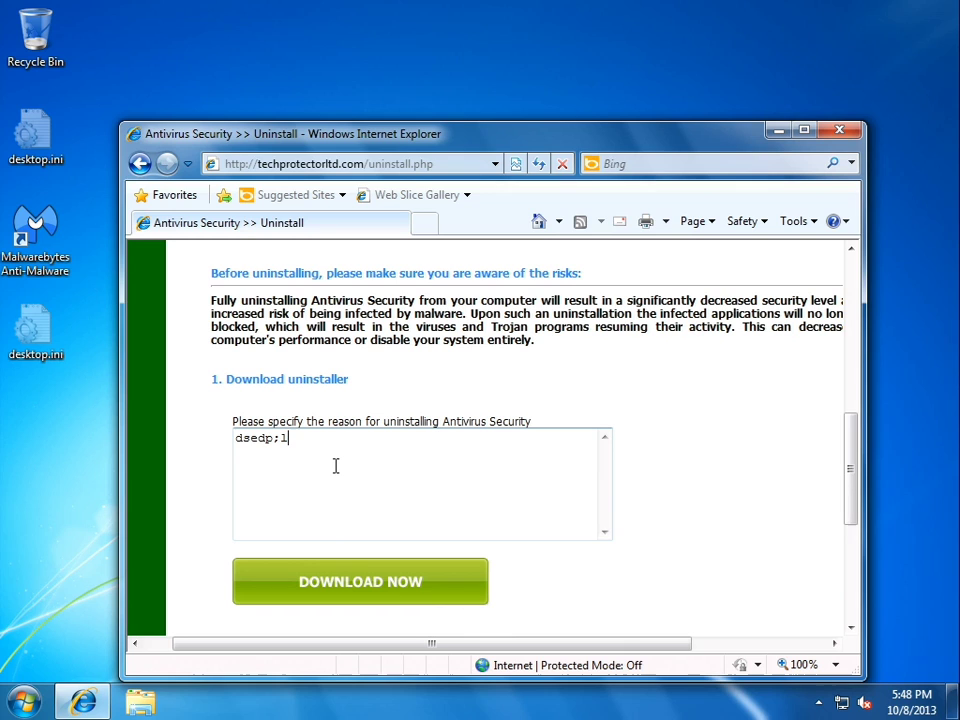
{"action": "type", "text": "jdsoiuesojiojgrejgre"}
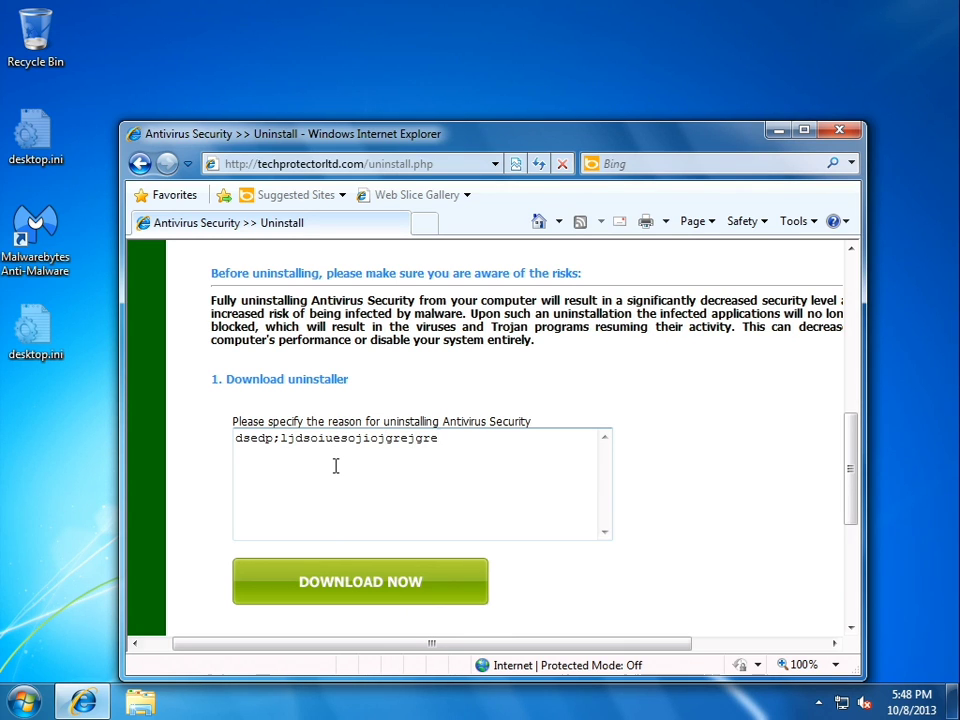
{"action": "left_click", "coordinate": [364, 598]}
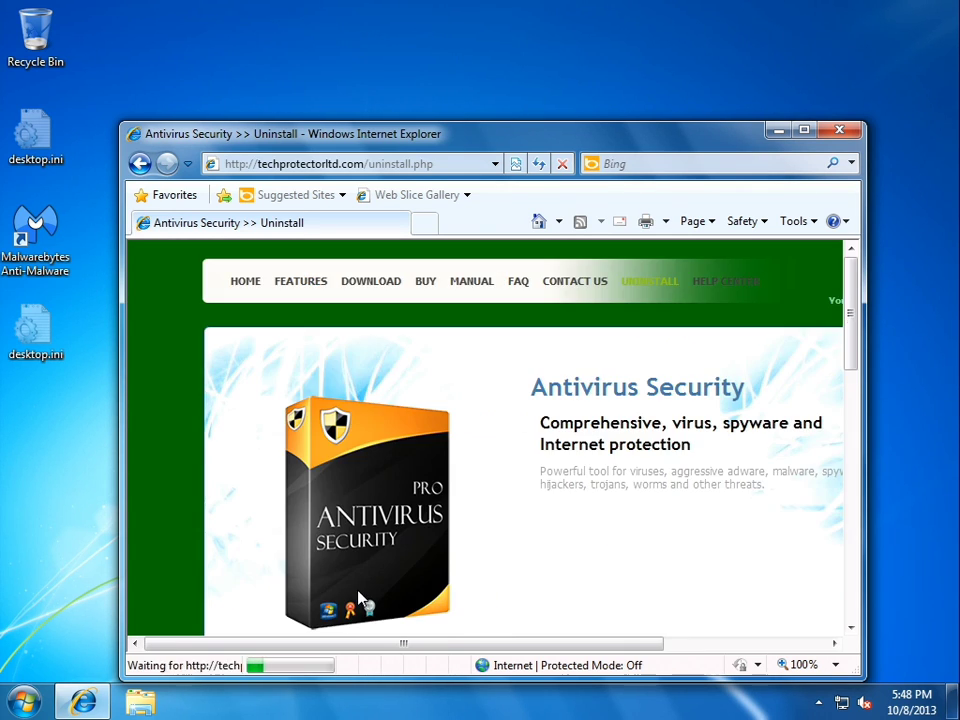
Fill the reason for uninstalling again with a longer string of random letters beginning "jlkjsdlkjfldskkkkkjfldksfldksjfsldjf".
{"action": "scroll", "coordinate": [364, 587], "scroll_direction": "down", "scroll_amount": 3}
{"action": "scroll", "coordinate": [362, 589], "scroll_direction": "down", "scroll_amount": 5}
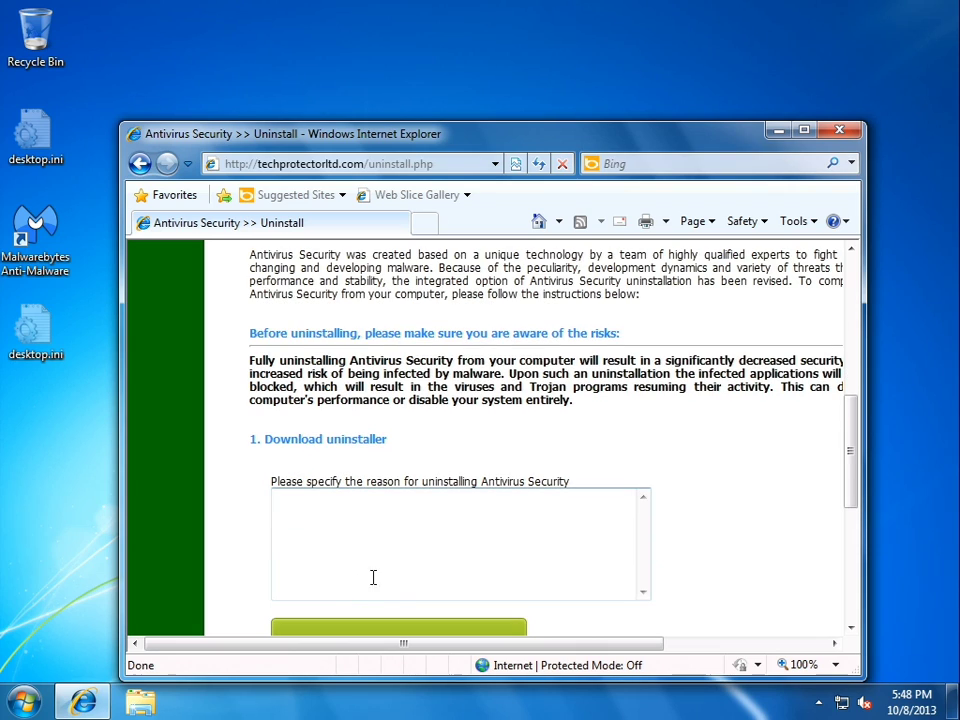
{"action": "left_click", "coordinate": [387, 587]}
{"action": "type", "text": "jlkjsdlkjfldskkkkkjfldksfldksjfsldjf"}
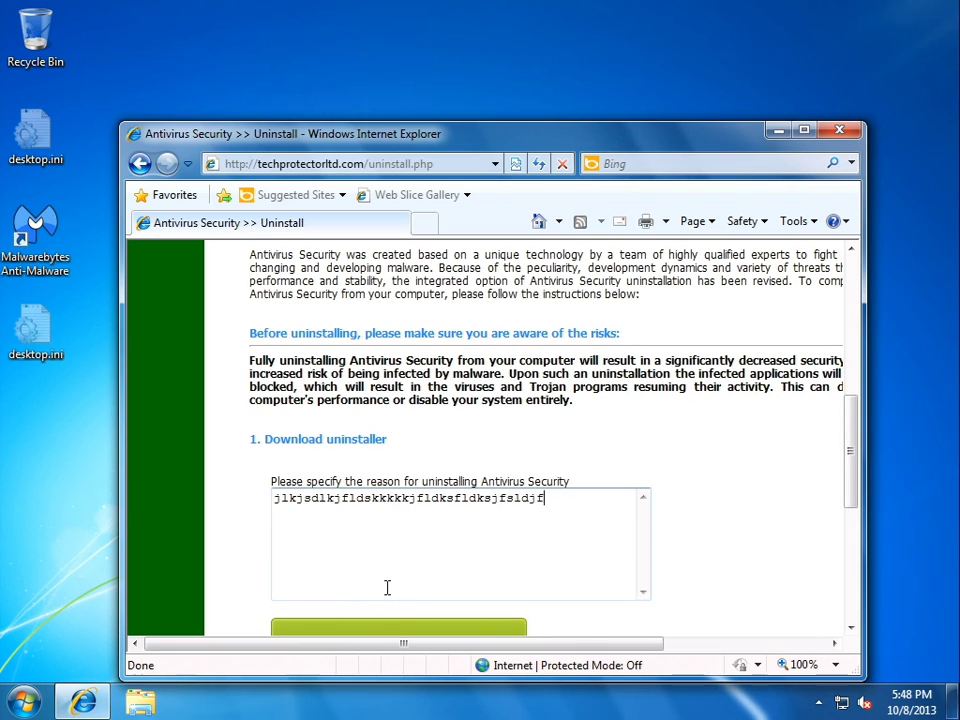
{"action": "type", "text": "sdfdsfsdfdfdfdffdfdfdffdfd"}
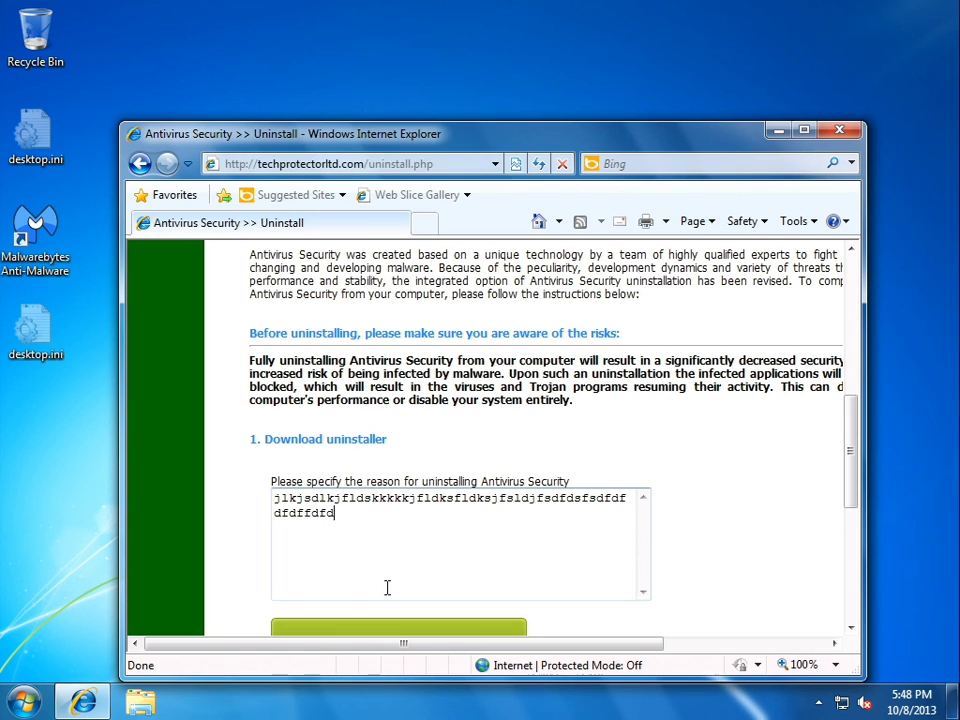
Copy the whole reason text and paste it repeatedly to fill the reason box with many lines.
{"action": "key", "text": "ctrl+a"}
{"action": "key", "text": "ctrl+c"}
{"action": "left_click", "coordinate": [387, 587]}
{"action": "key", "text": "ctrl+v"}
{"action": "key", "text": "ctrl+v"}
{"action": "key", "text": "ctrl+v"}
{"action": "key", "text": "ctrl+v"}
{"action": "key", "text": "ctrl+v"}
{"action": "key", "text": "ctrl+v"}
{"action": "key", "text": "ctrl+v"}
{"action": "key", "text": "ctrl+v"}
{"action": "key", "text": "ctrl+v"}
{"action": "key", "text": "ctrl+v"}
{"action": "key", "text": "ctrl+v"}
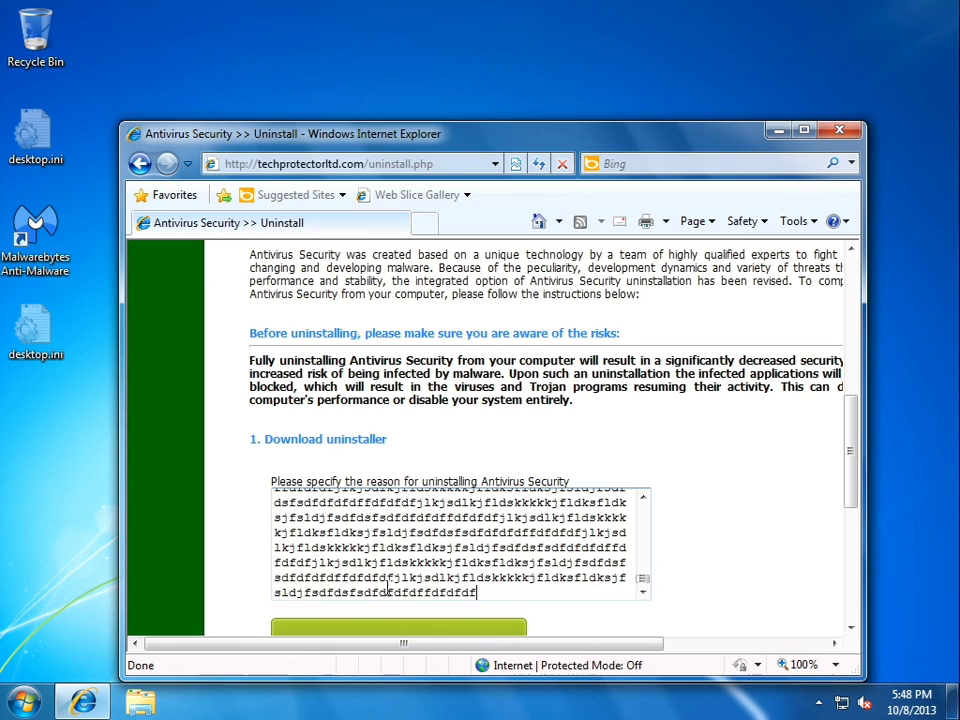
Try to download the uninstaller with the long reason, check the rest of the page and close the browser.
{"action": "scroll", "coordinate": [265, 375], "scroll_direction": "down", "scroll_amount": 1}
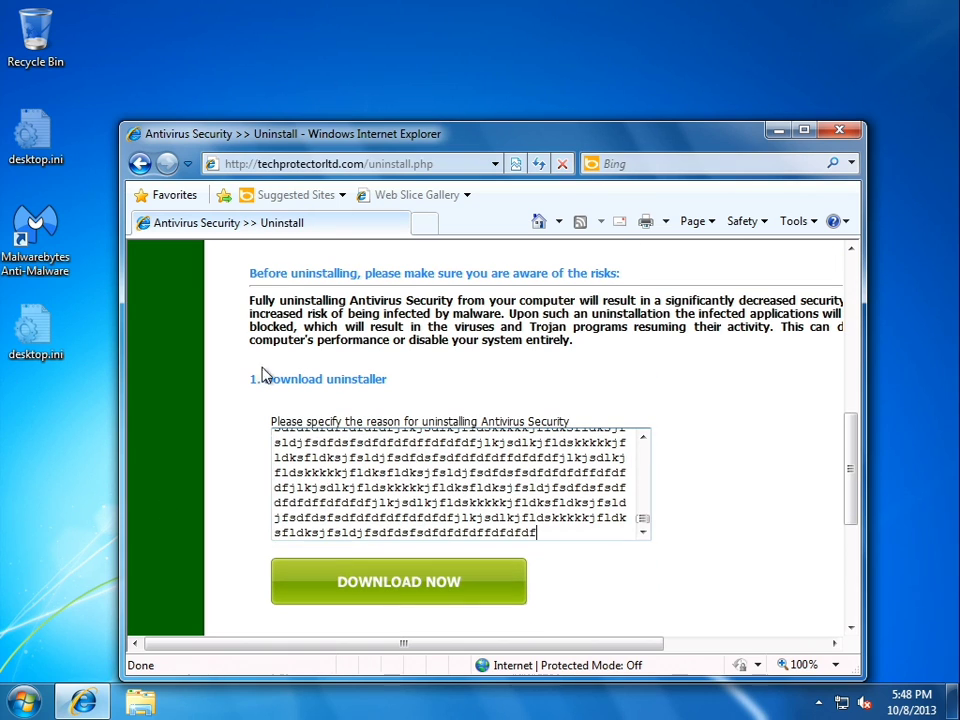
{"action": "left_click", "coordinate": [354, 587]}
{"action": "scroll", "coordinate": [465, 478], "scroll_direction": "down", "scroll_amount": 10}
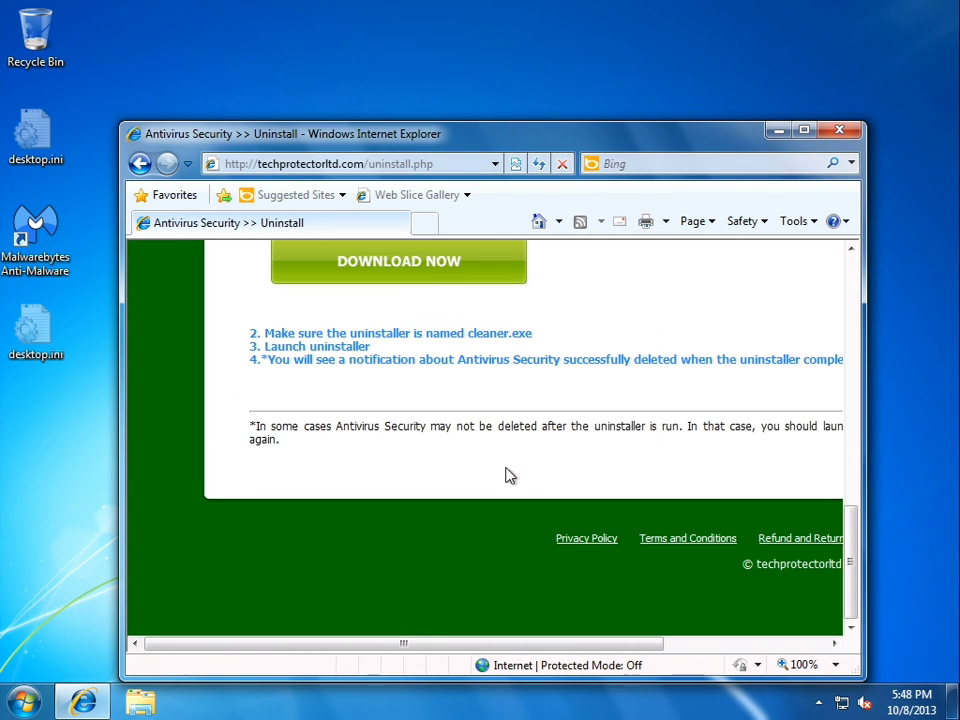
{"action": "left_click", "coordinate": [839, 131]}
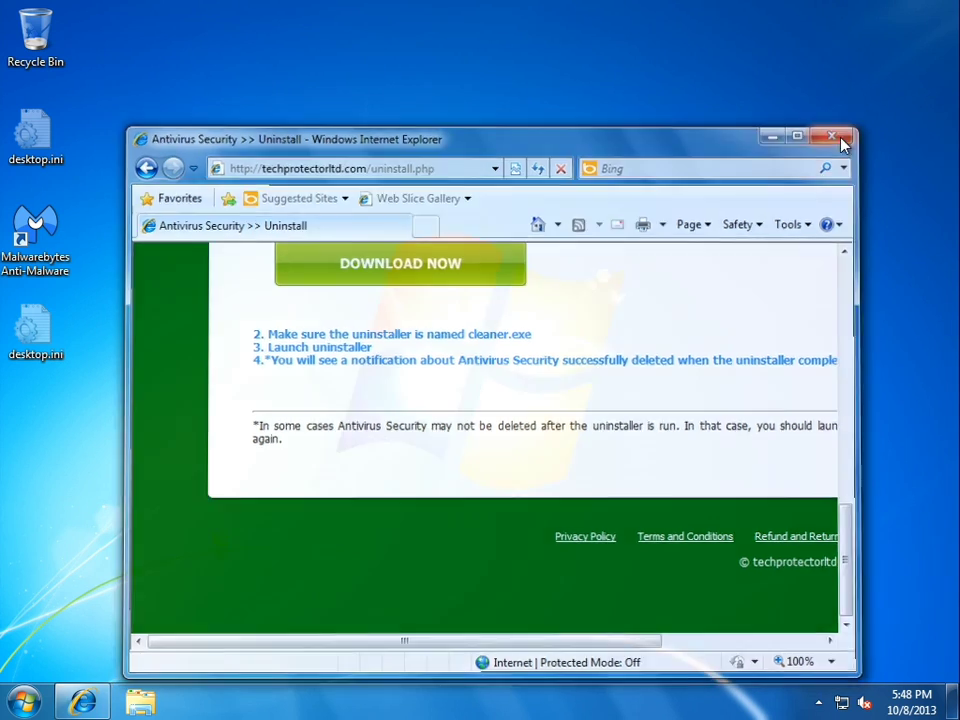